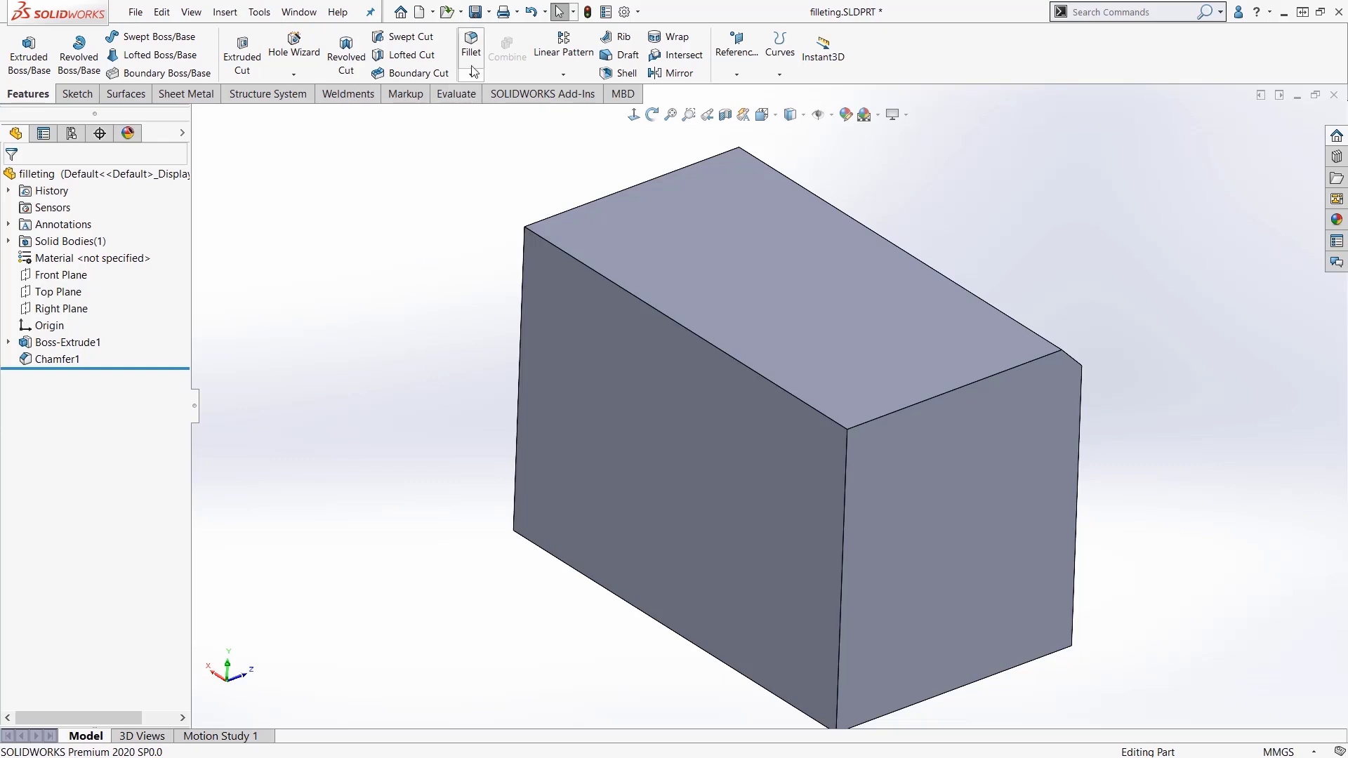
# - Start a new Fillet feature on the block part
pyautogui.click(471, 48)
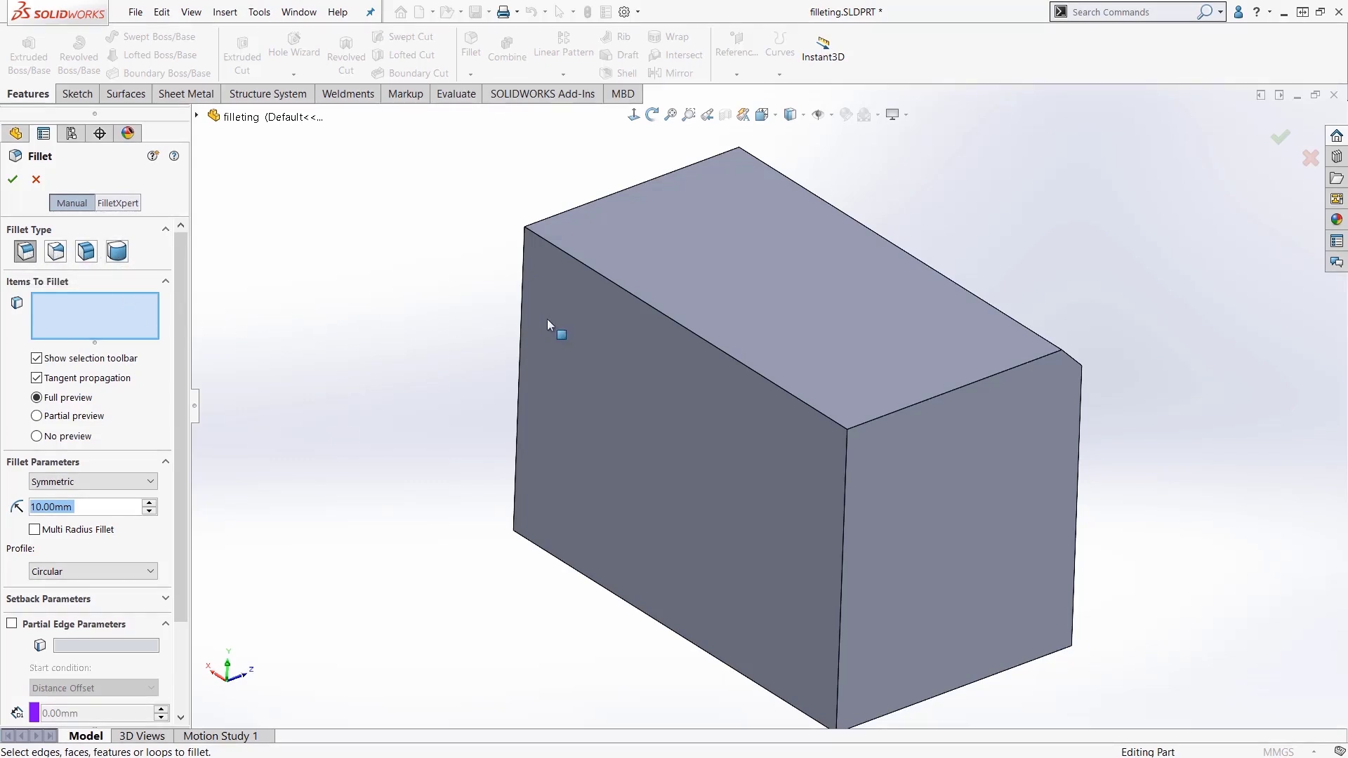
pyautogui.click(616, 286)
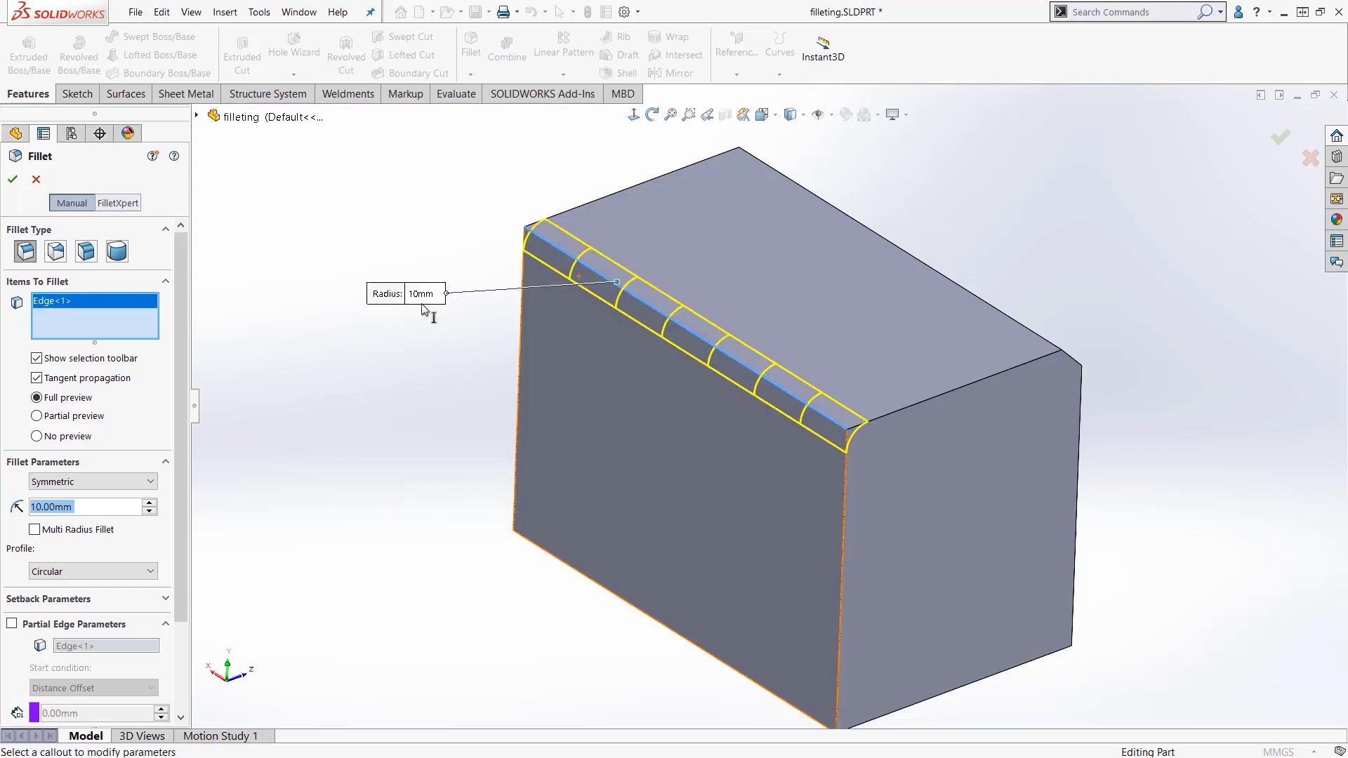
pyautogui.rightClick(115, 319)
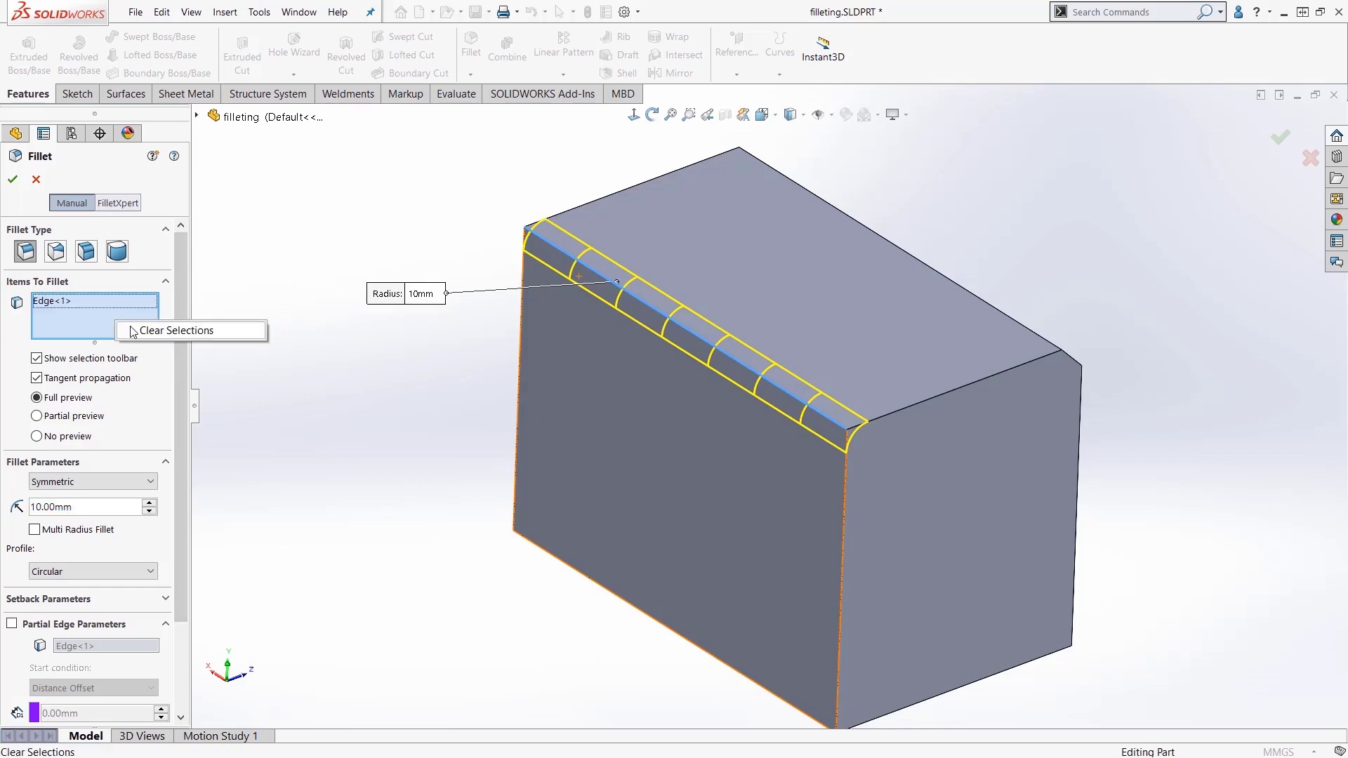
pyautogui.click(132, 333)
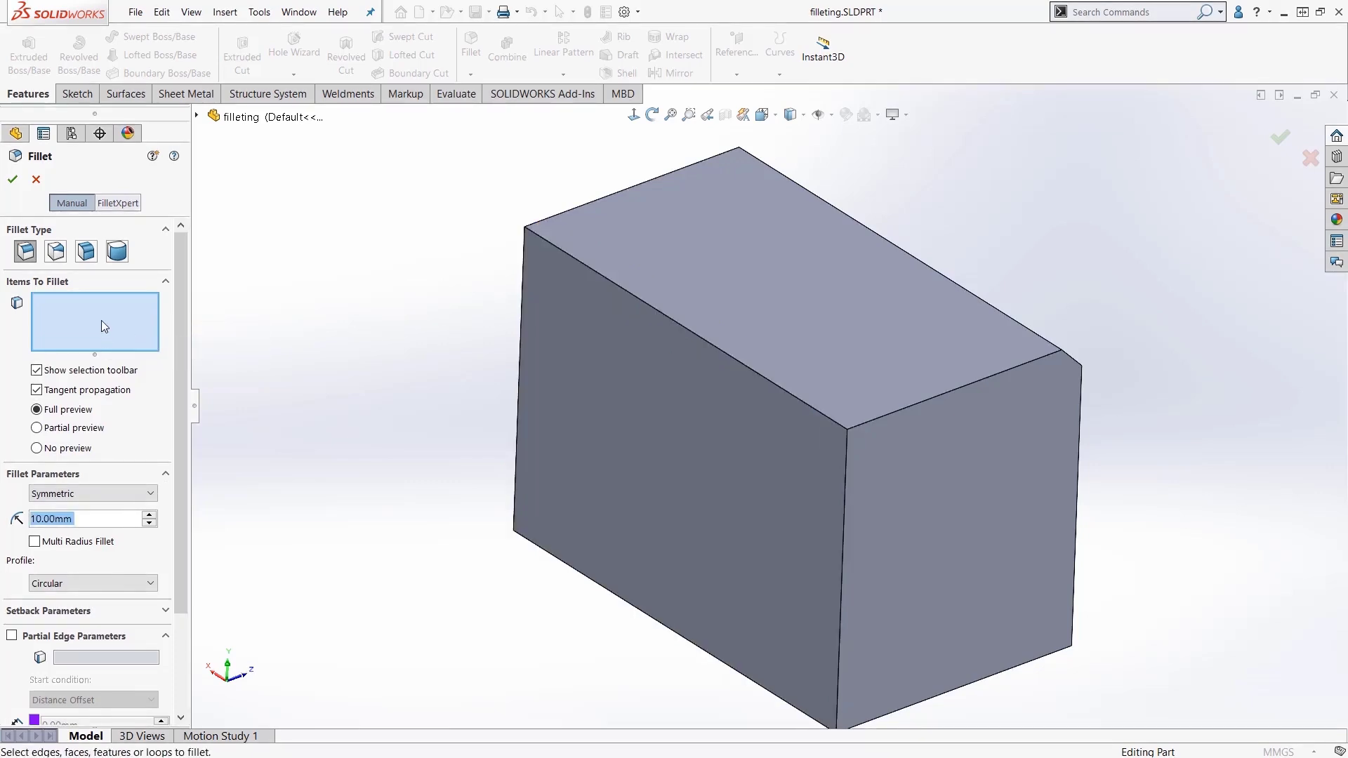
# - Apply a symmetric 10 mm face fillet between the block's top and front faces
pyautogui.click(86, 252)
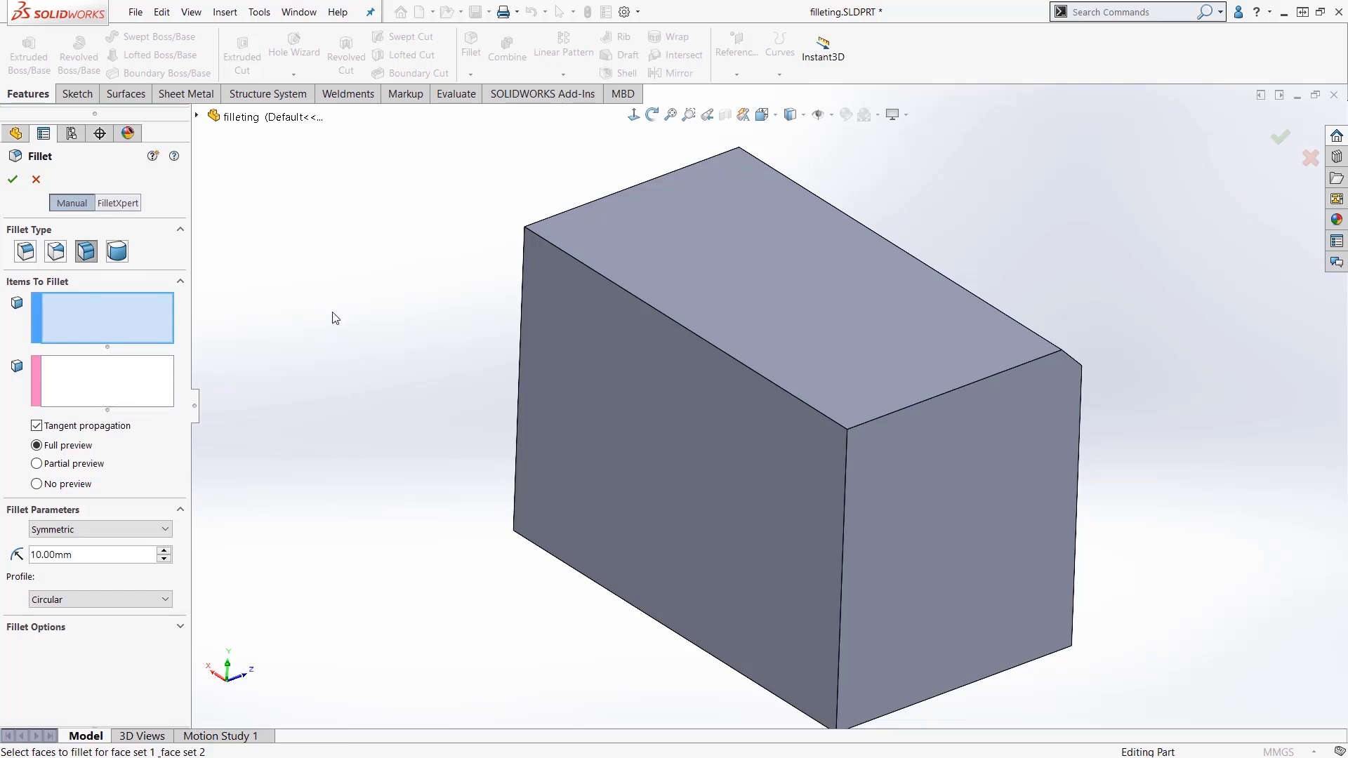
pyautogui.click(675, 245)
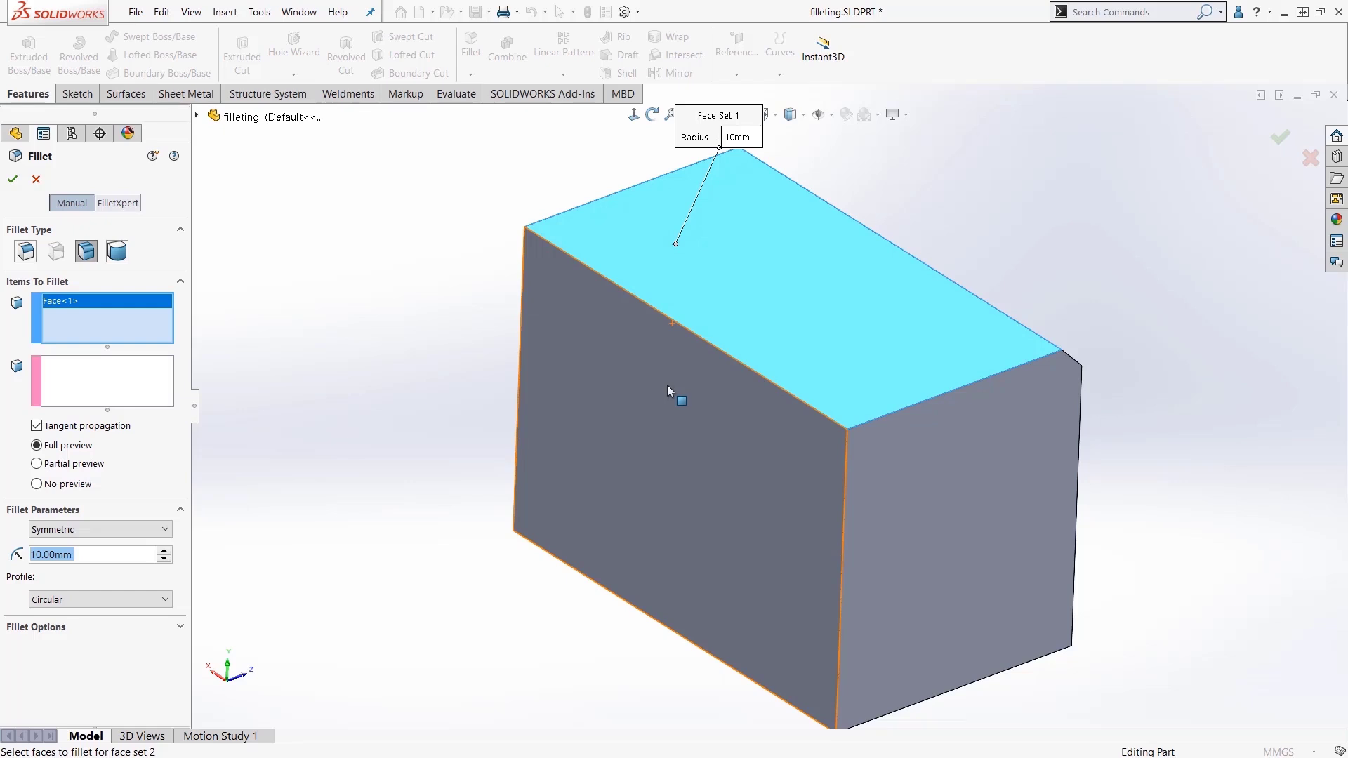
pyautogui.click(71, 391)
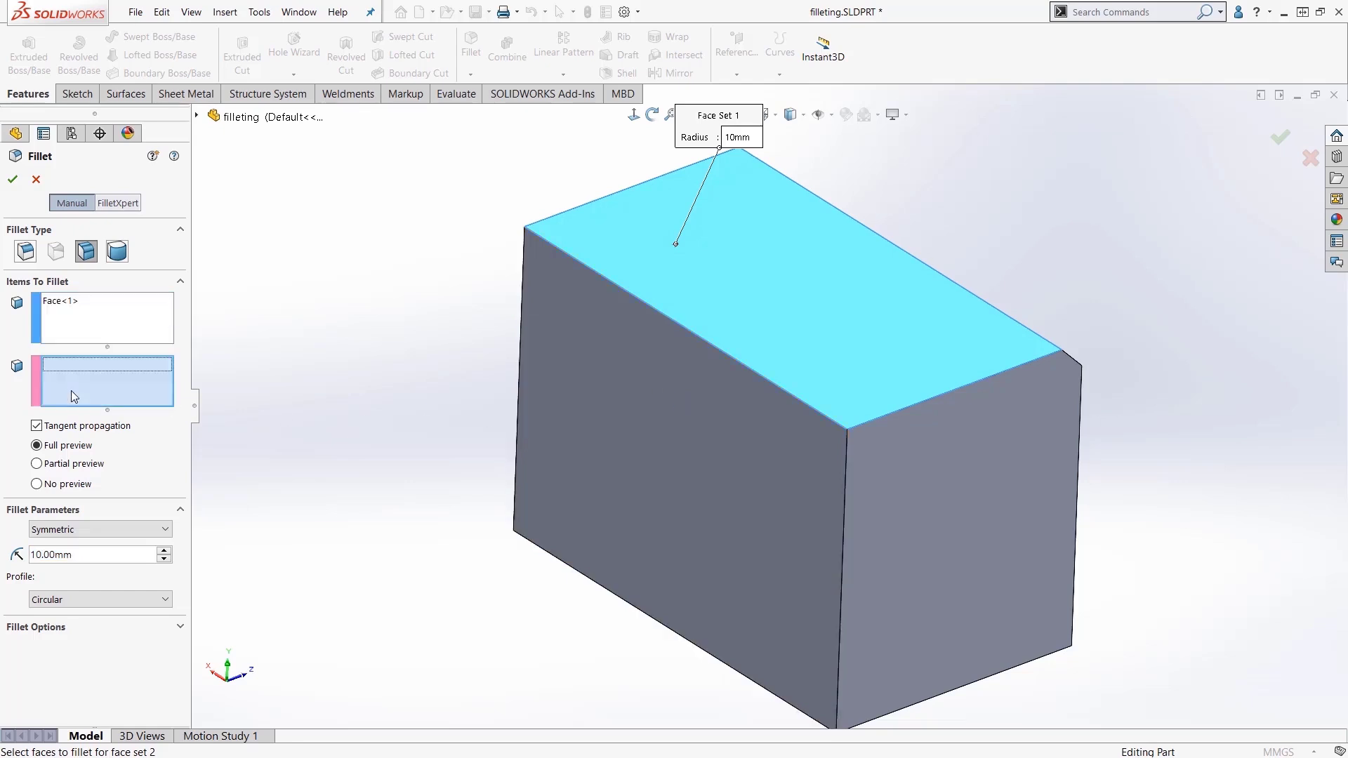
pyautogui.click(674, 446)
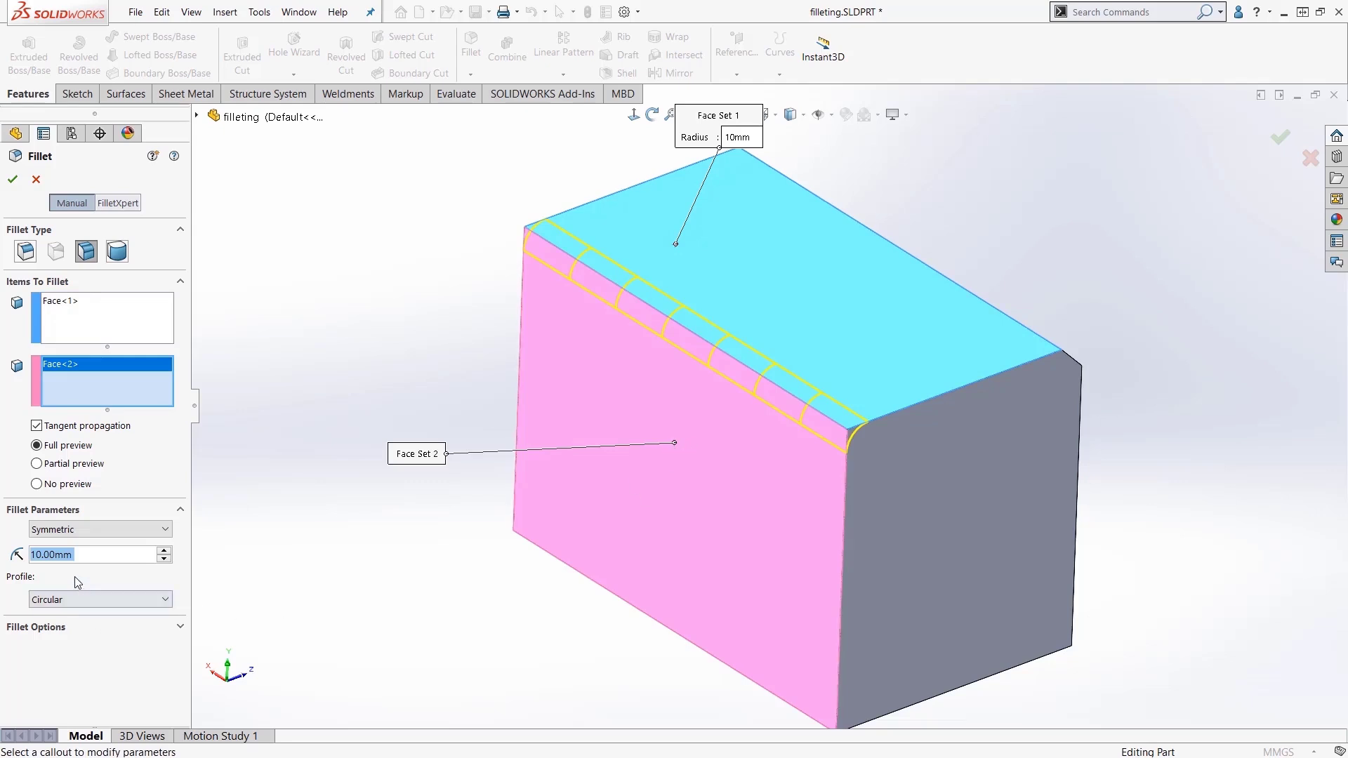
pyautogui.click(85, 532)
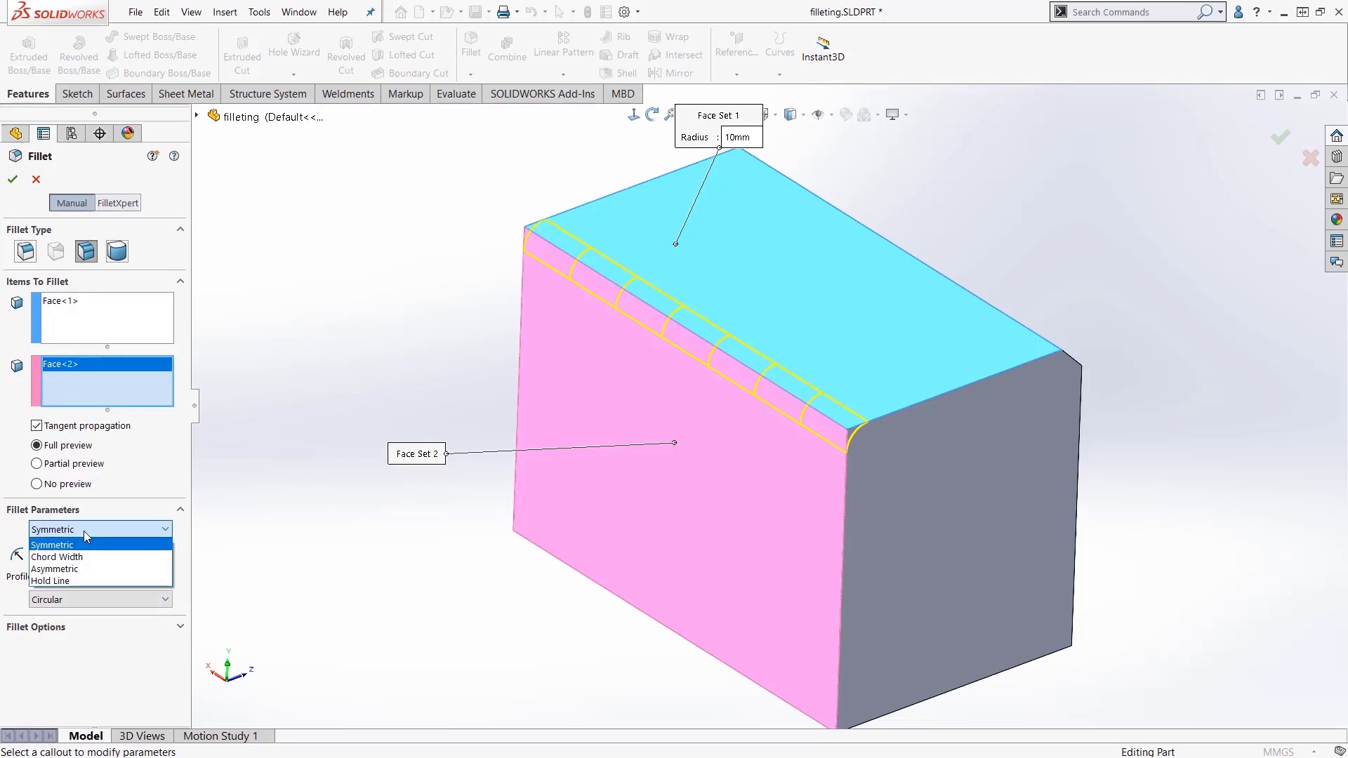
pyautogui.click(83, 532)
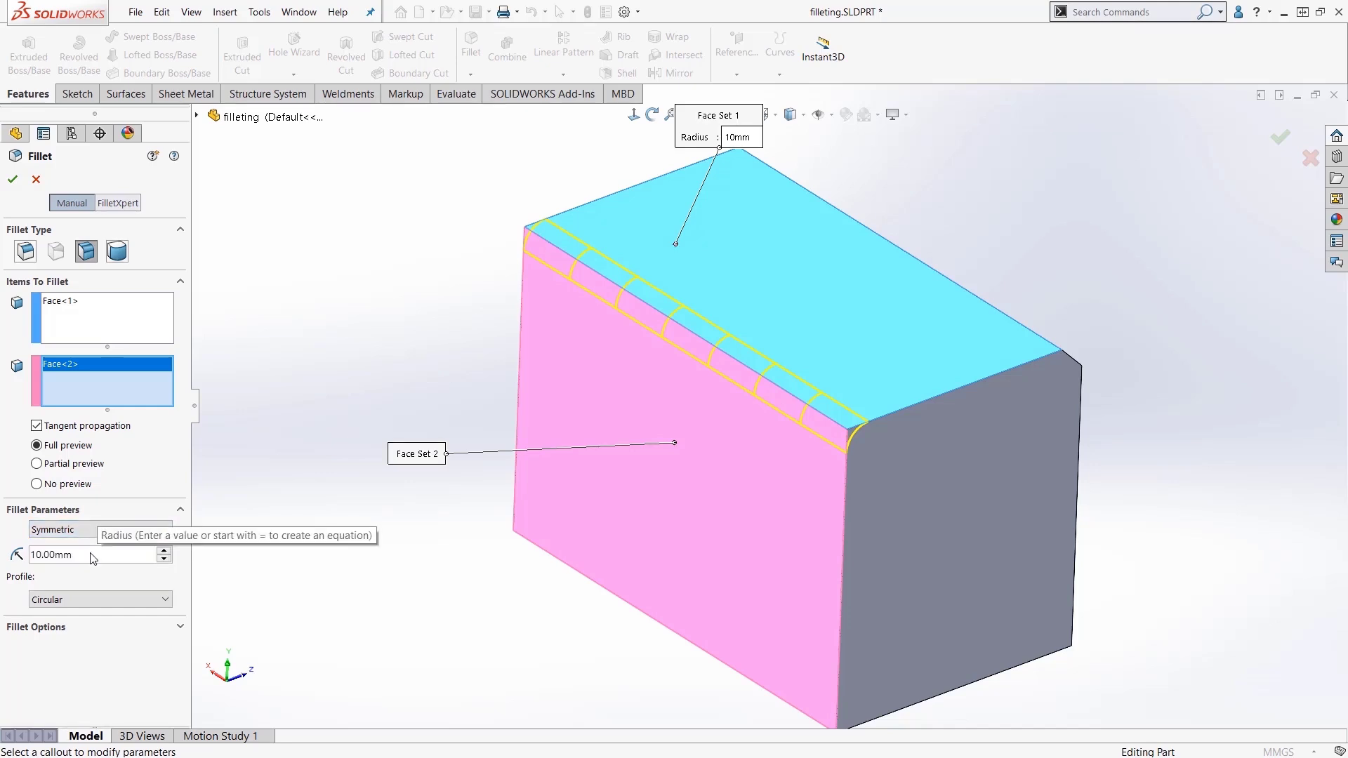
pyautogui.click(12, 180)
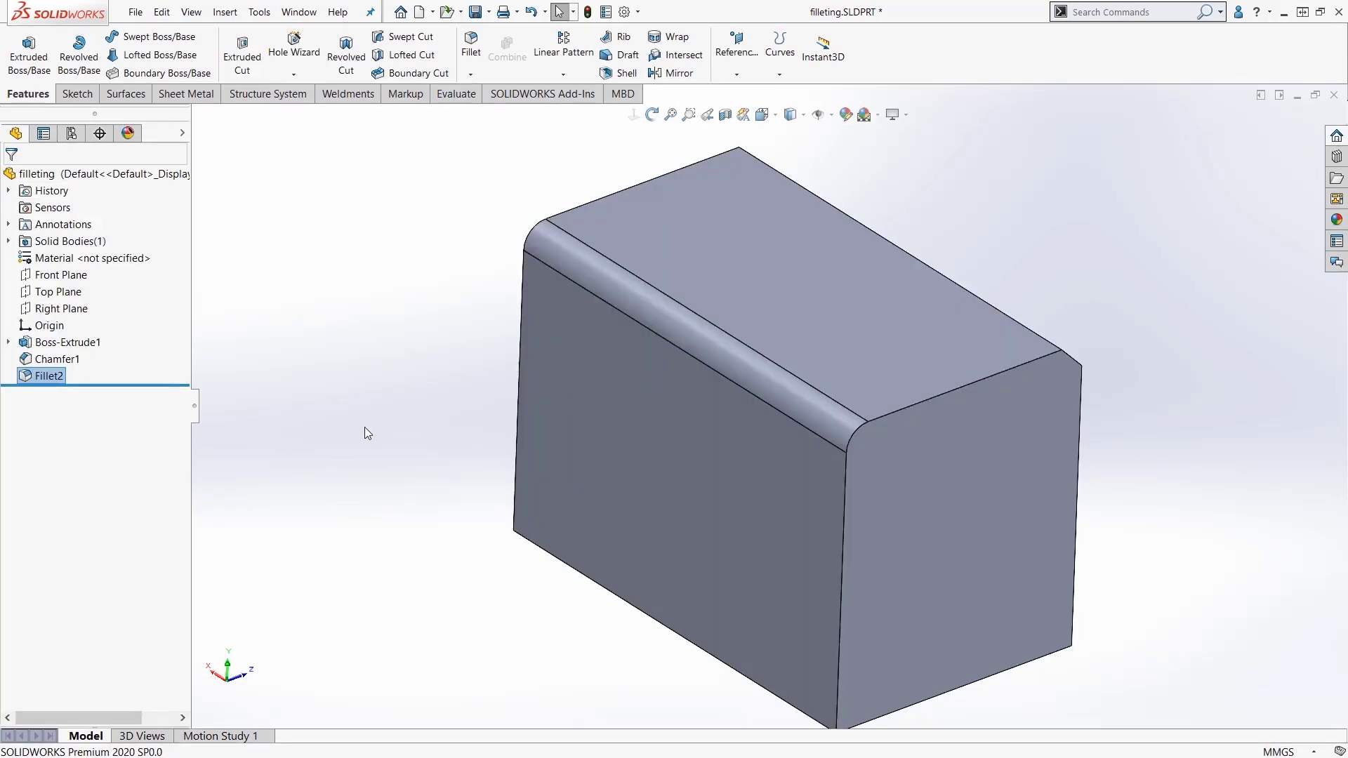
# - Orbit the block to show the chamfered edge and start another fillet
pyautogui.moveTo(364, 392)
pyautogui.mouseDown(button='middle')
pyautogui.moveTo(336, 347)
pyautogui.moveTo(629, 330)
pyautogui.moveTo(692, 373)
pyautogui.moveTo(668, 442)
pyautogui.moveTo(674, 427)
pyautogui.mouseUp(button='middle')
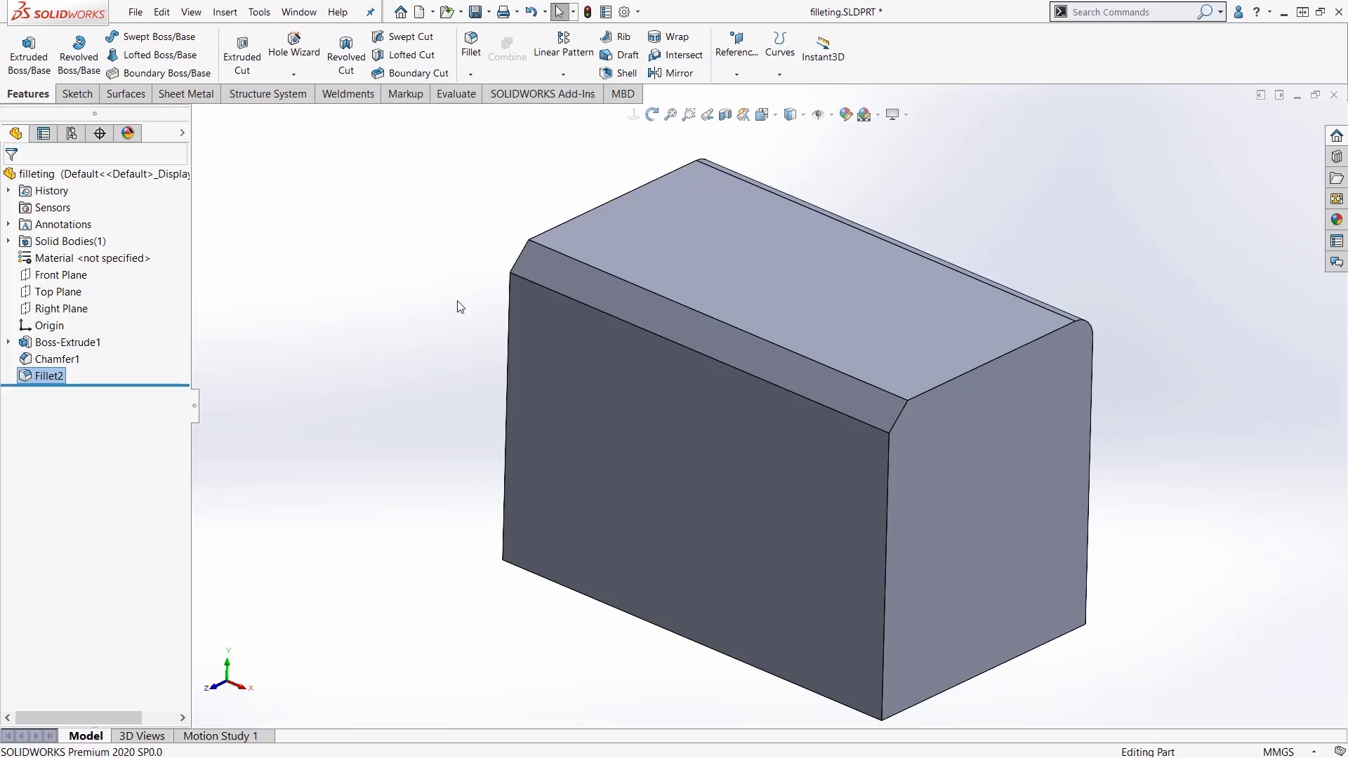
pyautogui.click(470, 48)
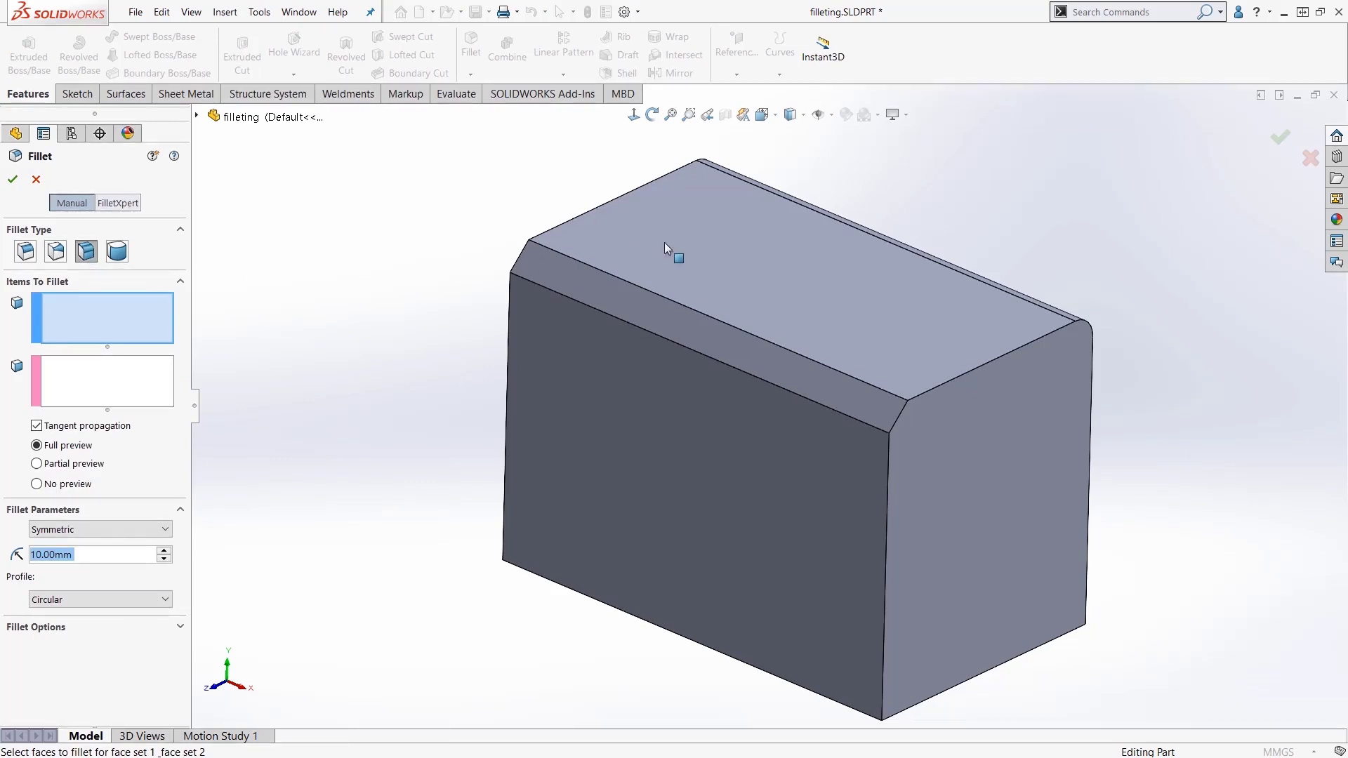
# - Apply a 12 mm face fillet between the top and front faces over the chamfer
pyautogui.click(700, 238)
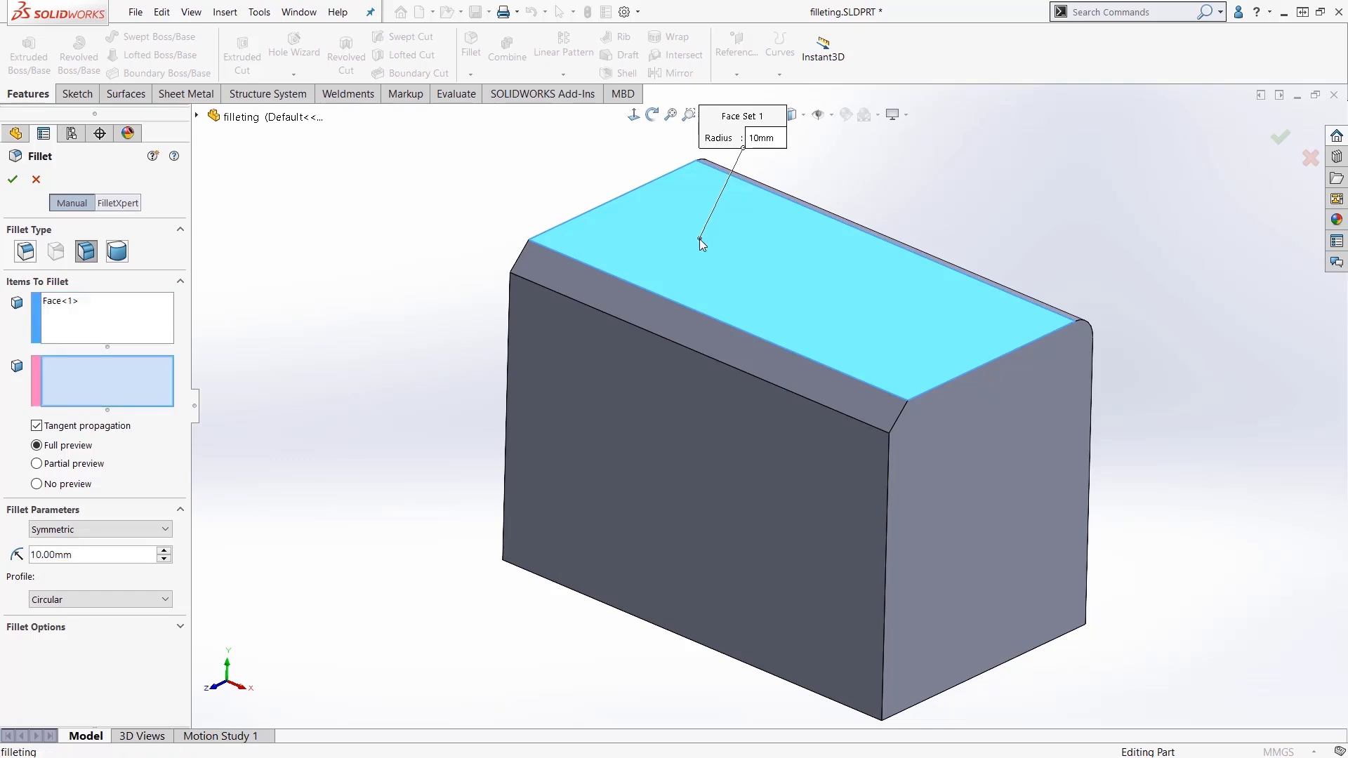
pyautogui.click(662, 460)
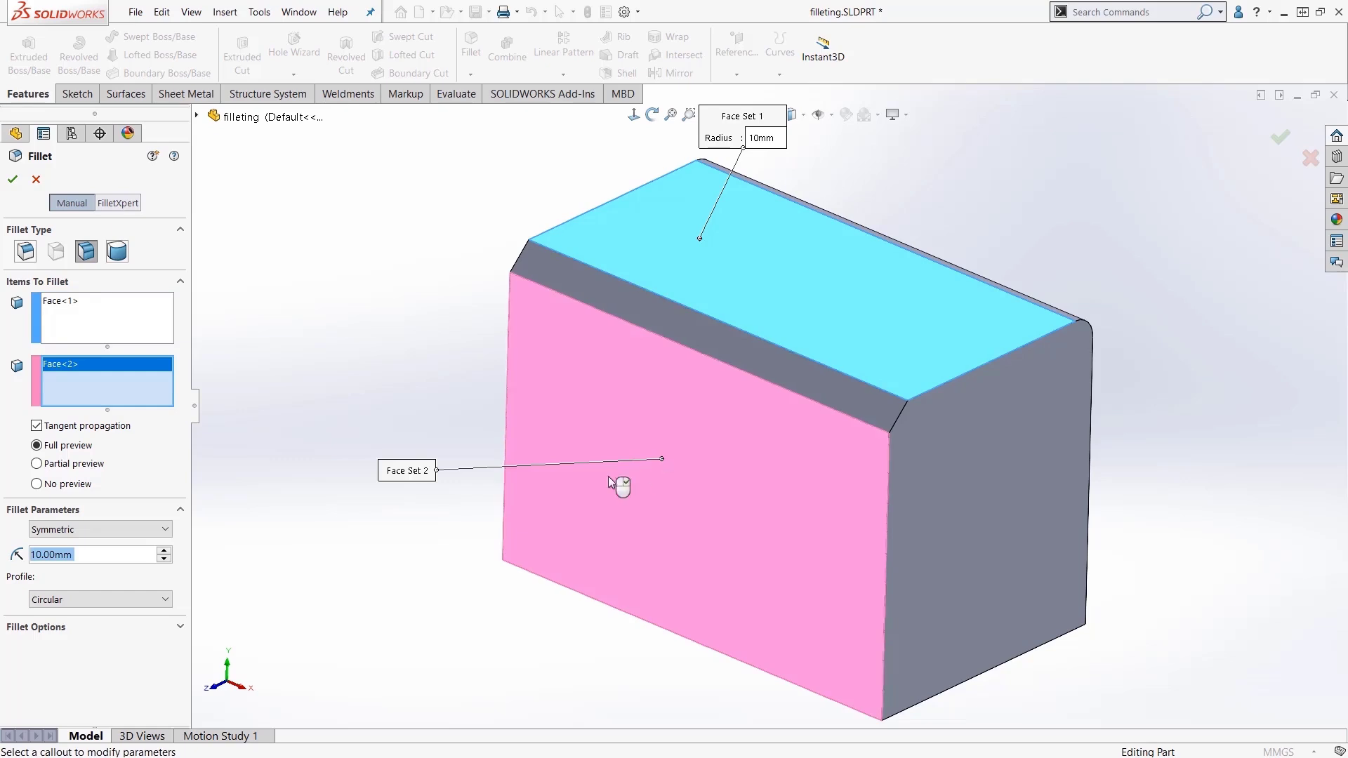
pyautogui.click(114, 554)
pyautogui.moveTo(114, 554); pyautogui.dragTo(32, 554)
pyautogui.write('12')
pyautogui.press('Return')
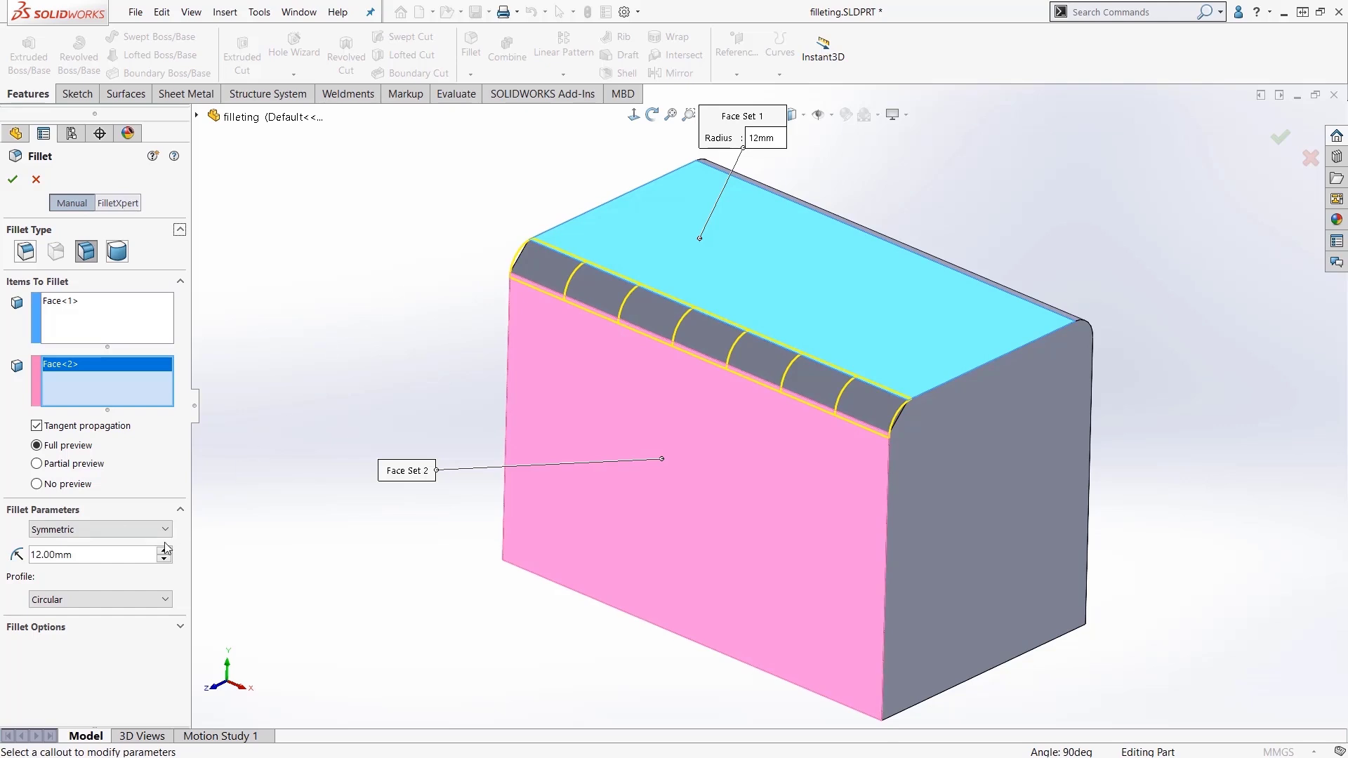
pyautogui.click(9, 180)
# - Inspect the new fillet, zoom to fit, and switch to Face Fillet.SLDPRT
pyautogui.moveTo(424, 364)
pyautogui.mouseDown(button='middle')
pyautogui.moveTo(447, 304)
pyautogui.moveTo(454, 322)
pyautogui.mouseUp(button='middle')
pyautogui.press('f')
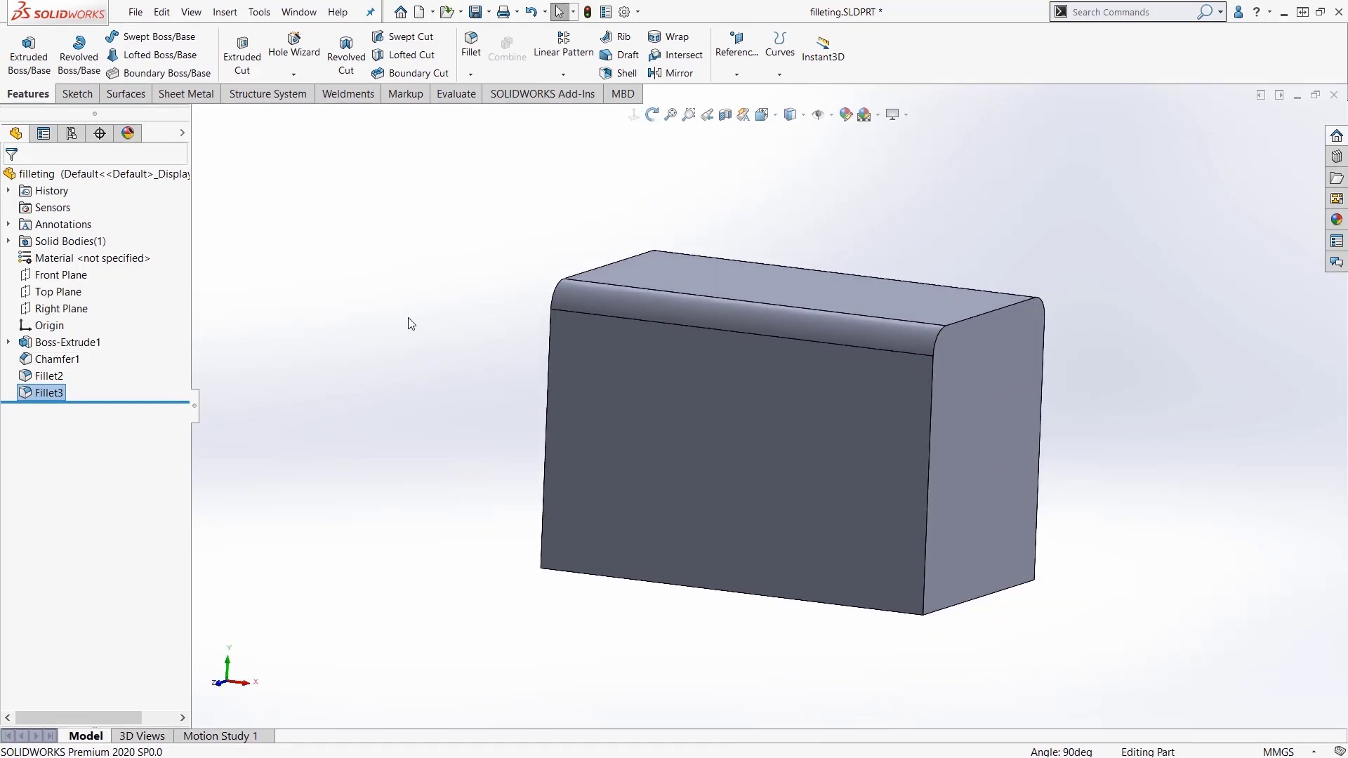
pyautogui.hotkey('ctrl', 'Tab')
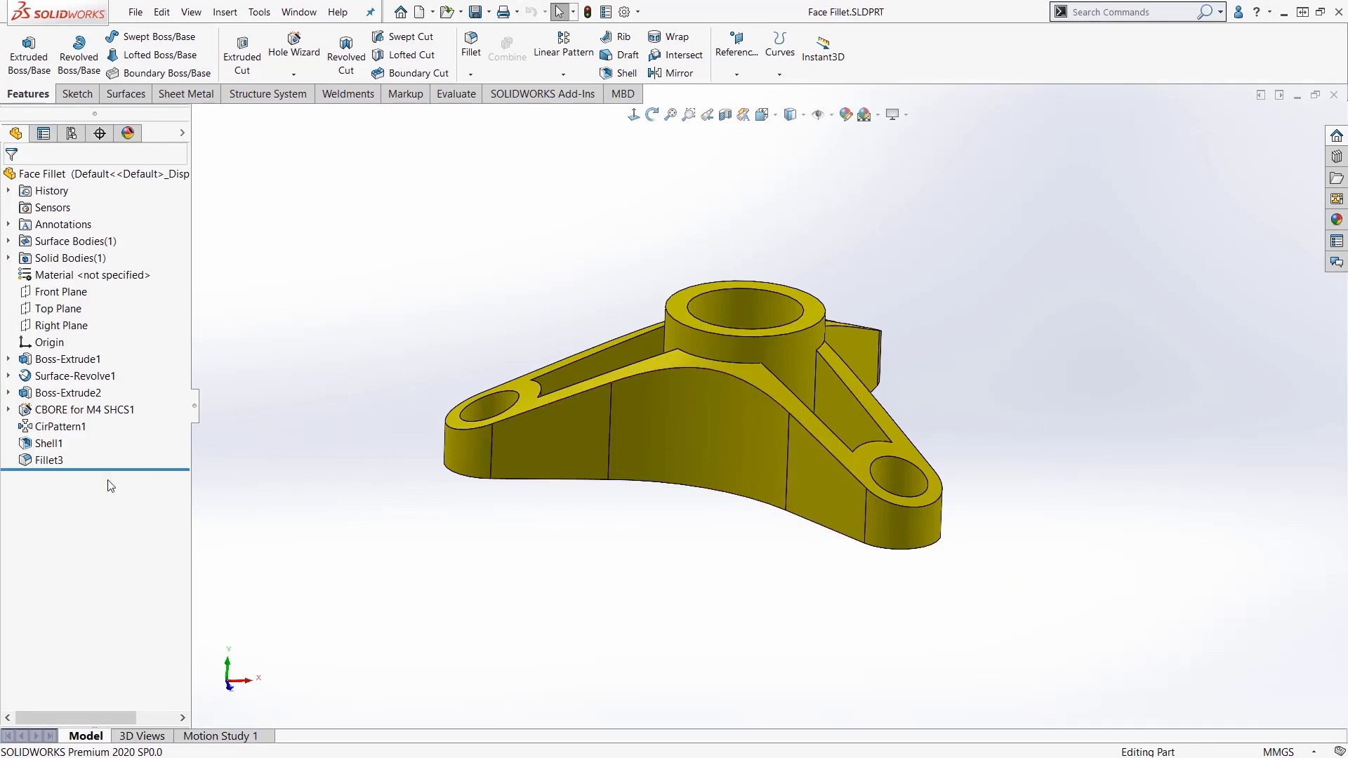
pyautogui.click(50, 463)
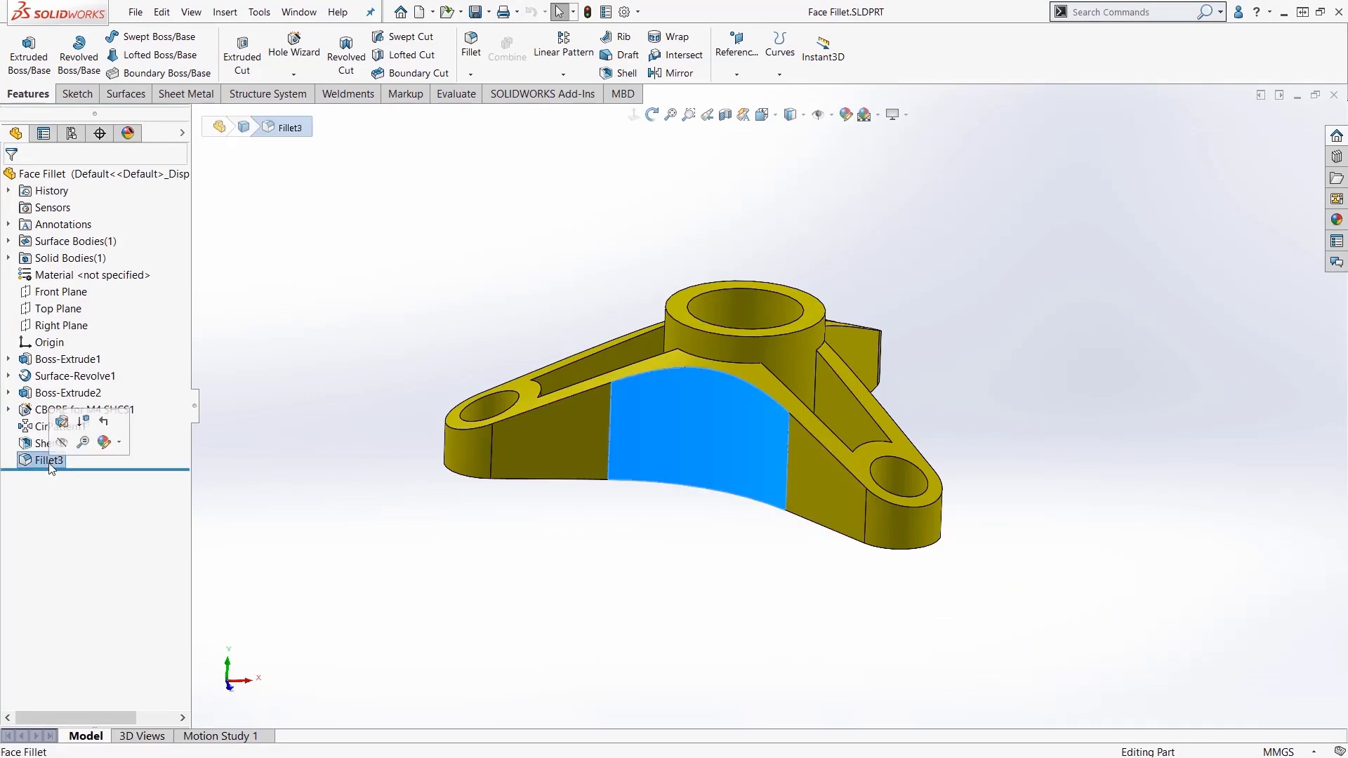
pyautogui.click(62, 421)
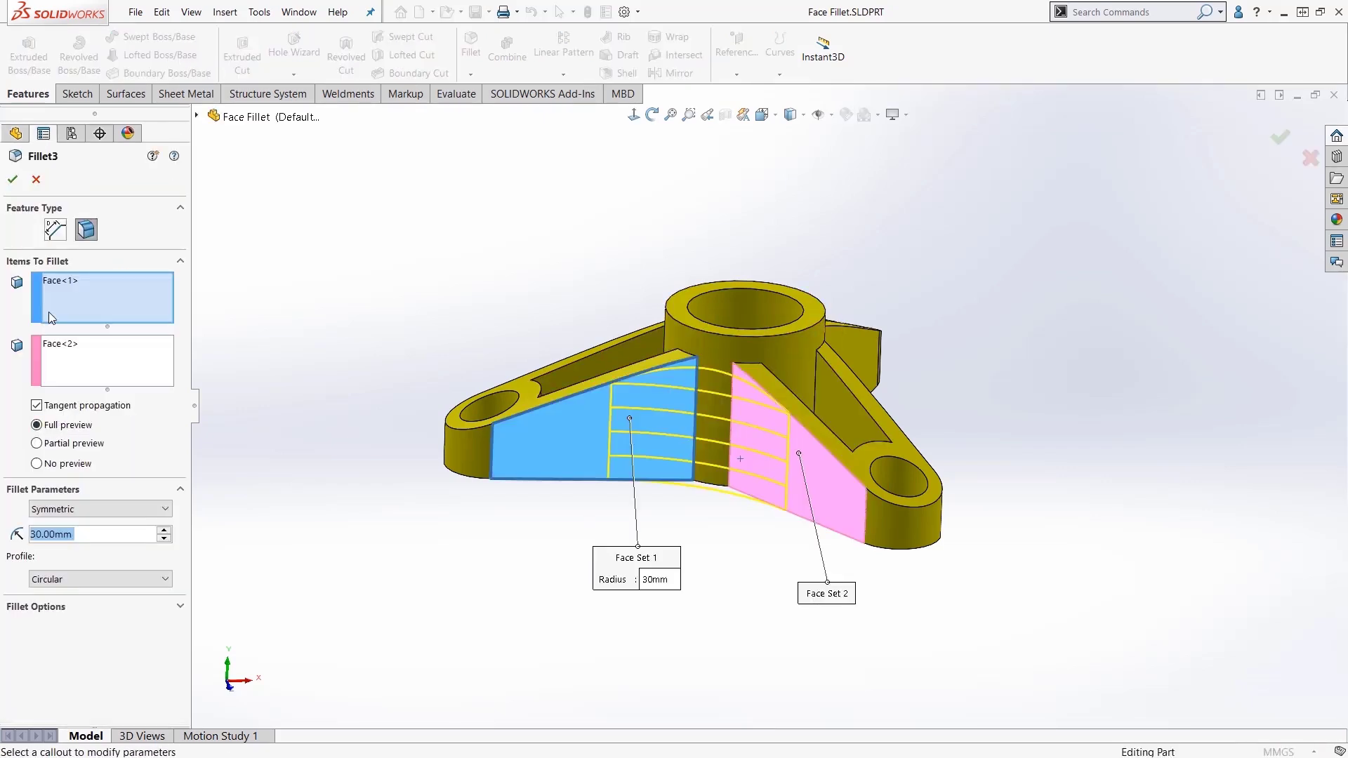
pyautogui.click(14, 179)
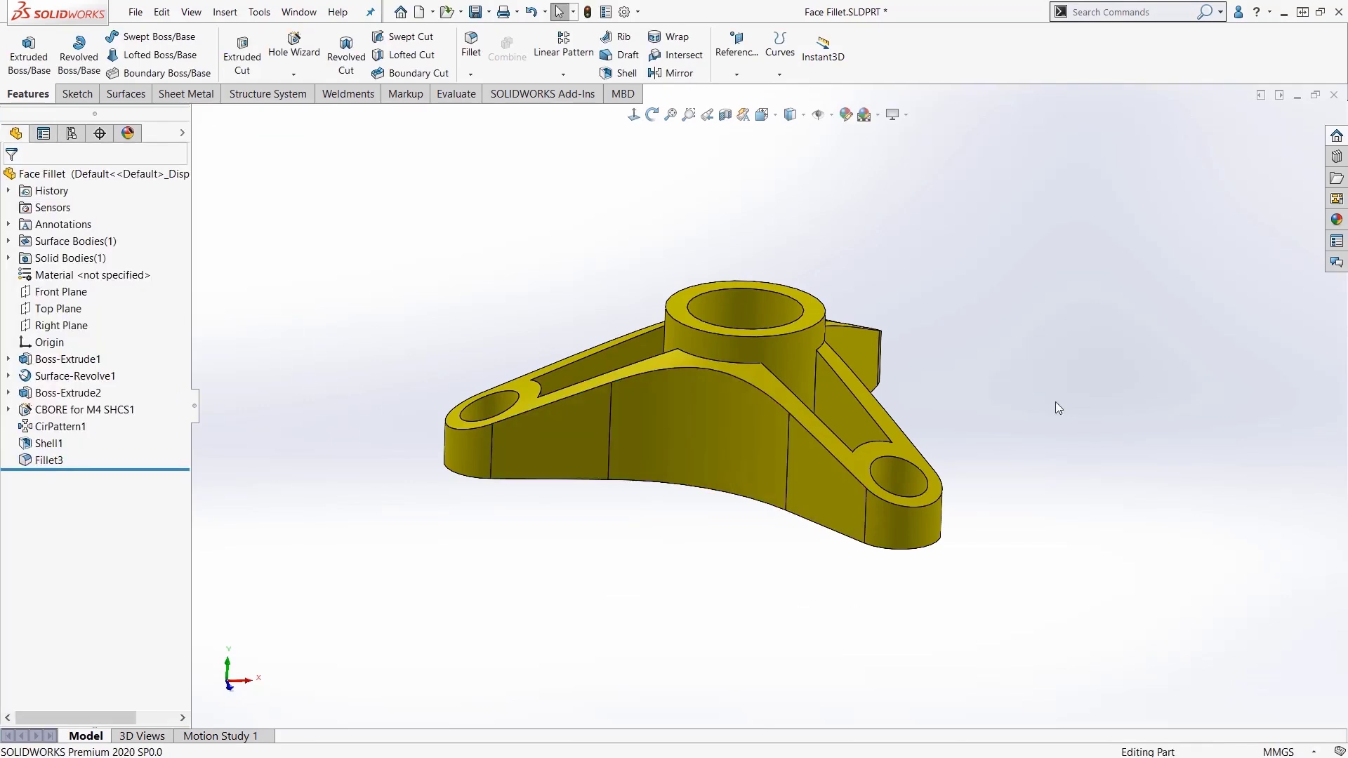
pyautogui.moveTo(1057, 407); pyautogui.dragTo(916, 427, button='middle')
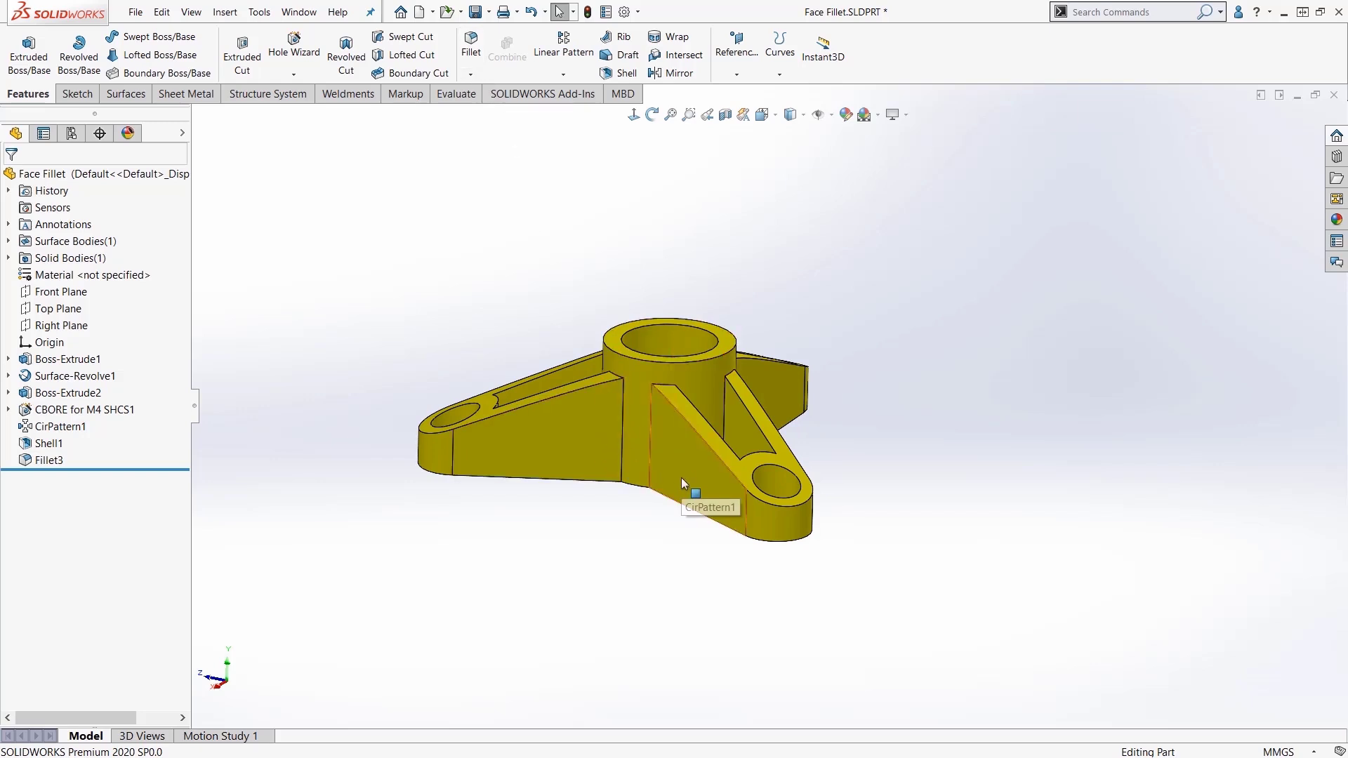
# - Apply a 30 mm face fillet between the bracket's outer wall and rib face
pyautogui.click(471, 54)
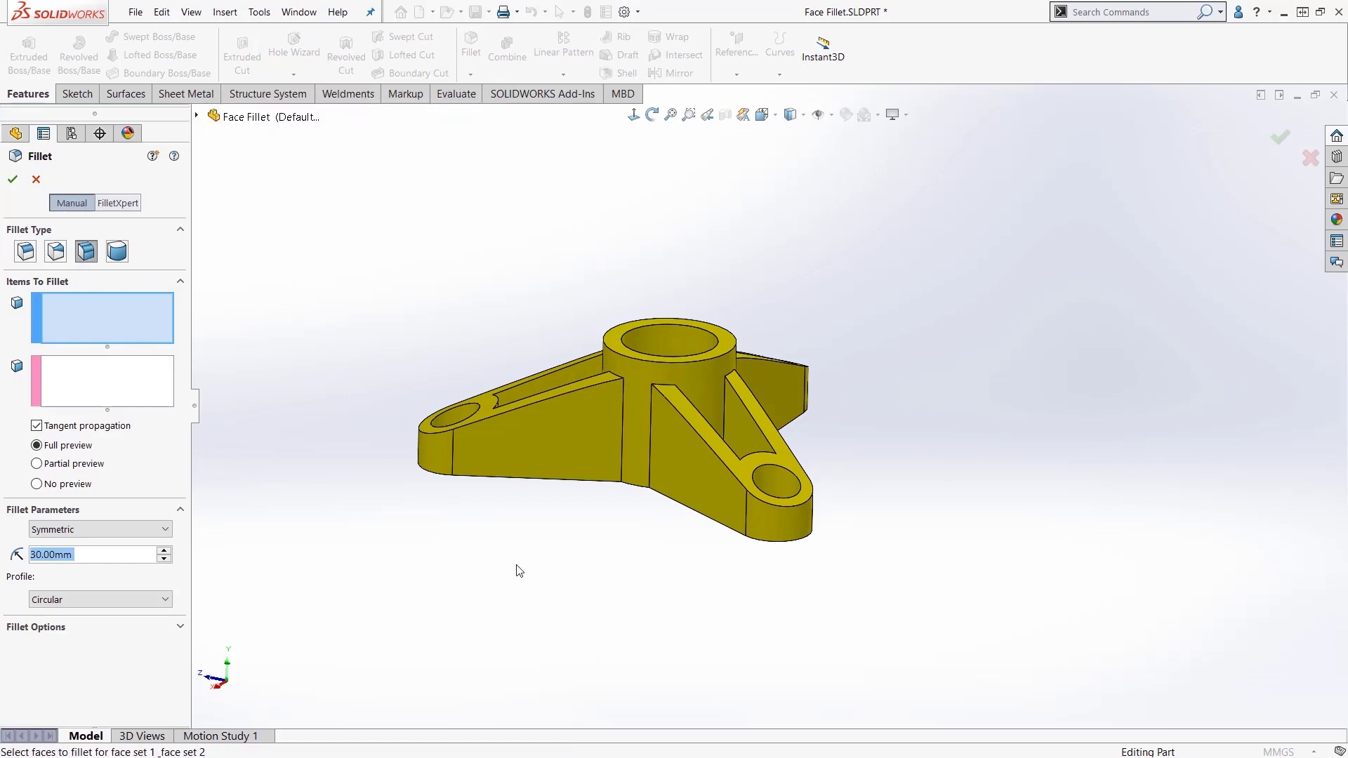
pyautogui.click(576, 454)
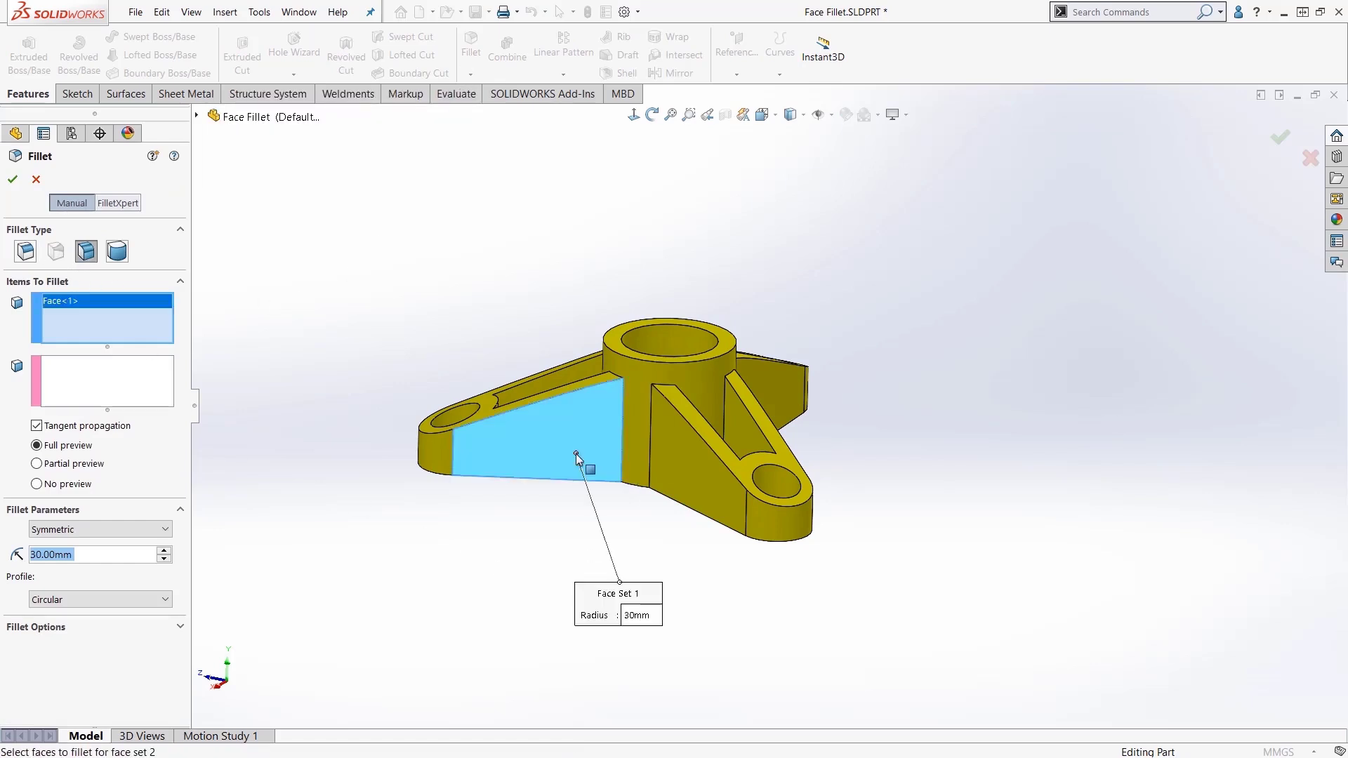
pyautogui.click(672, 466)
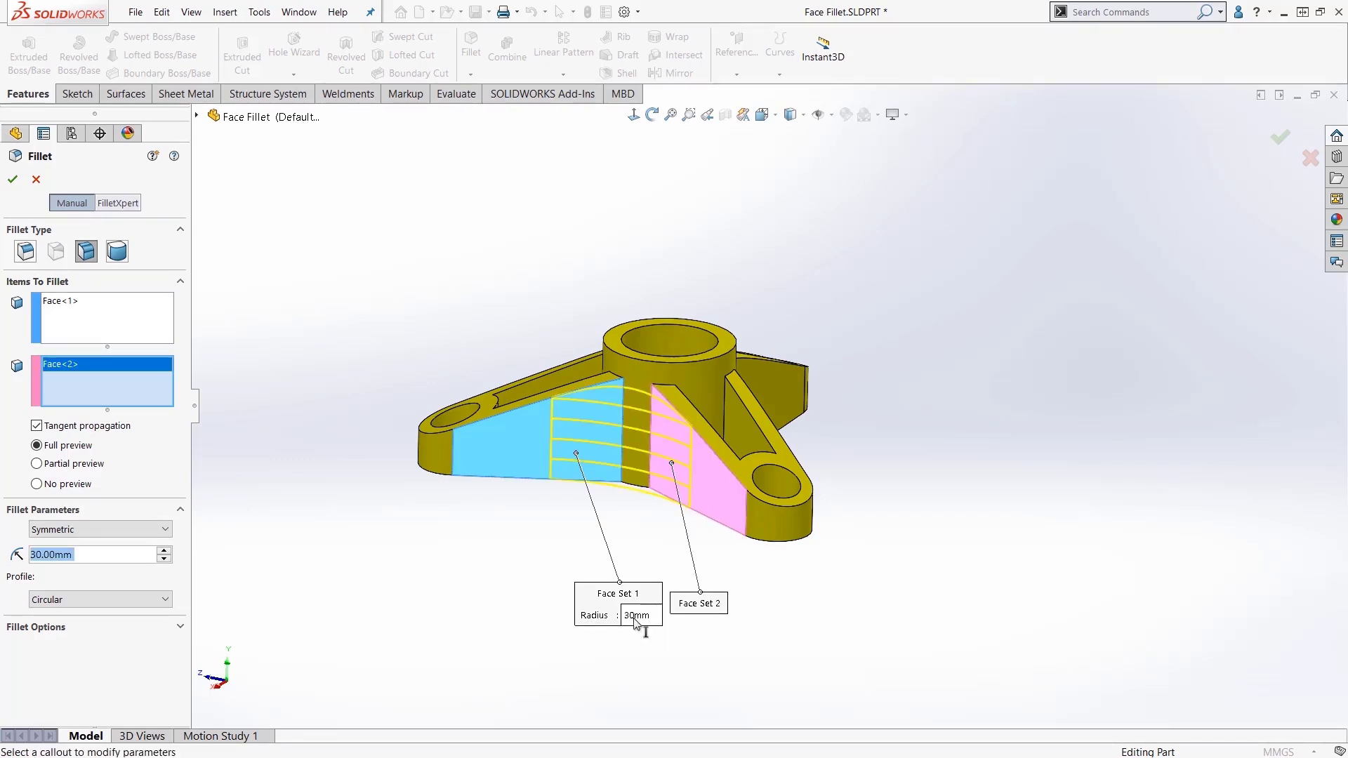
pyautogui.moveTo(637, 520)
pyautogui.mouseDown(button='middle')
pyautogui.moveTo(670, 643)
pyautogui.moveTo(649, 572)
pyautogui.mouseUp(button='middle')
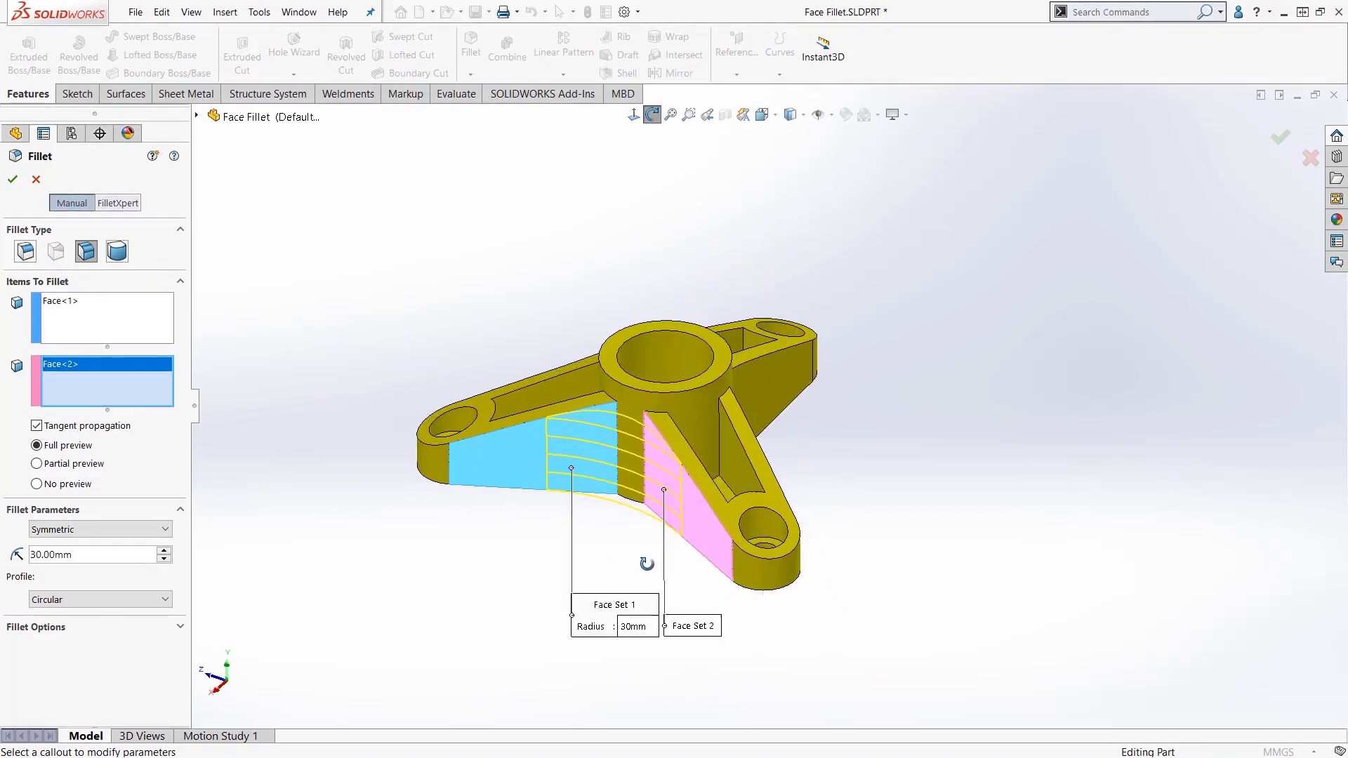
pyautogui.click(13, 180)
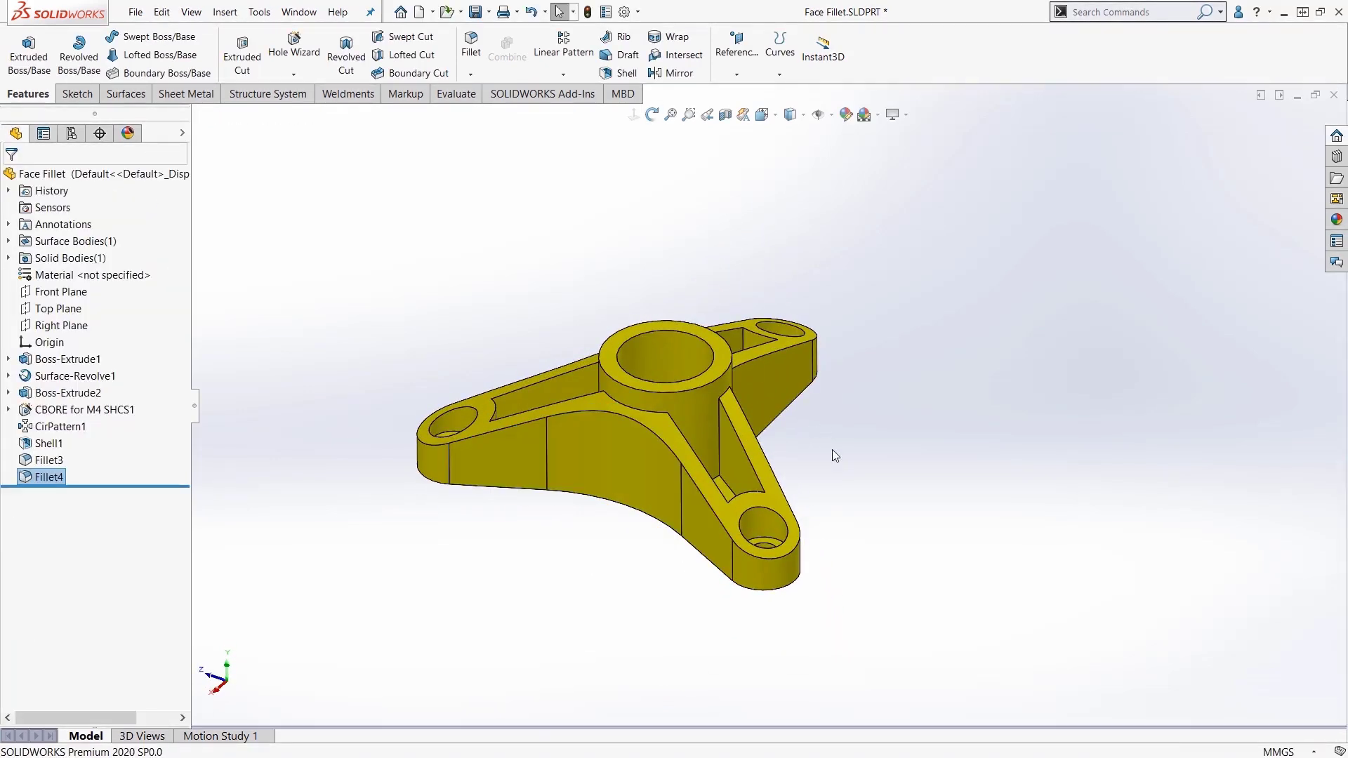
pyautogui.moveTo(832, 450)
pyautogui.mouseDown(button='middle')
pyautogui.moveTo(868, 441)
pyautogui.moveTo(728, 512)
pyautogui.mouseUp(button='middle')
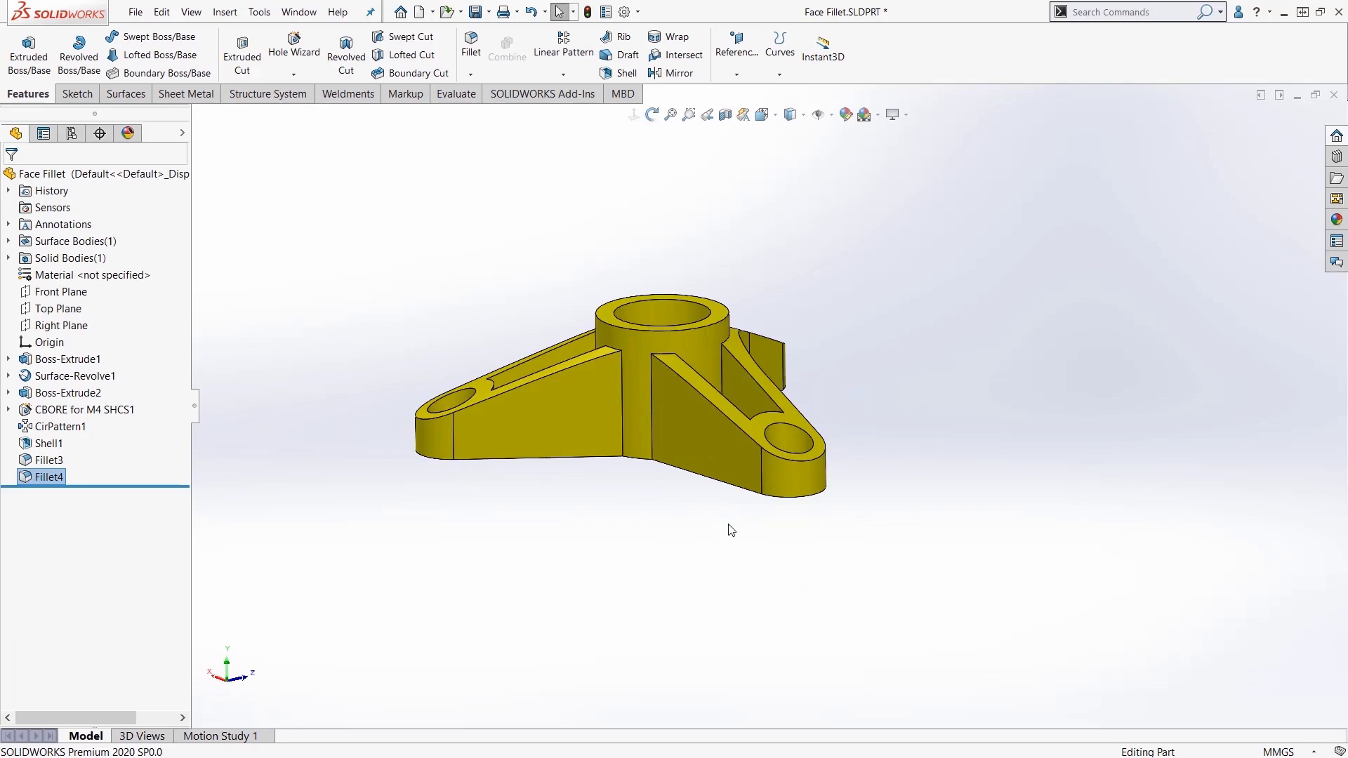
# - Add a 30 mm face fillet between the front wall and its rib face
pyautogui.press('Return')
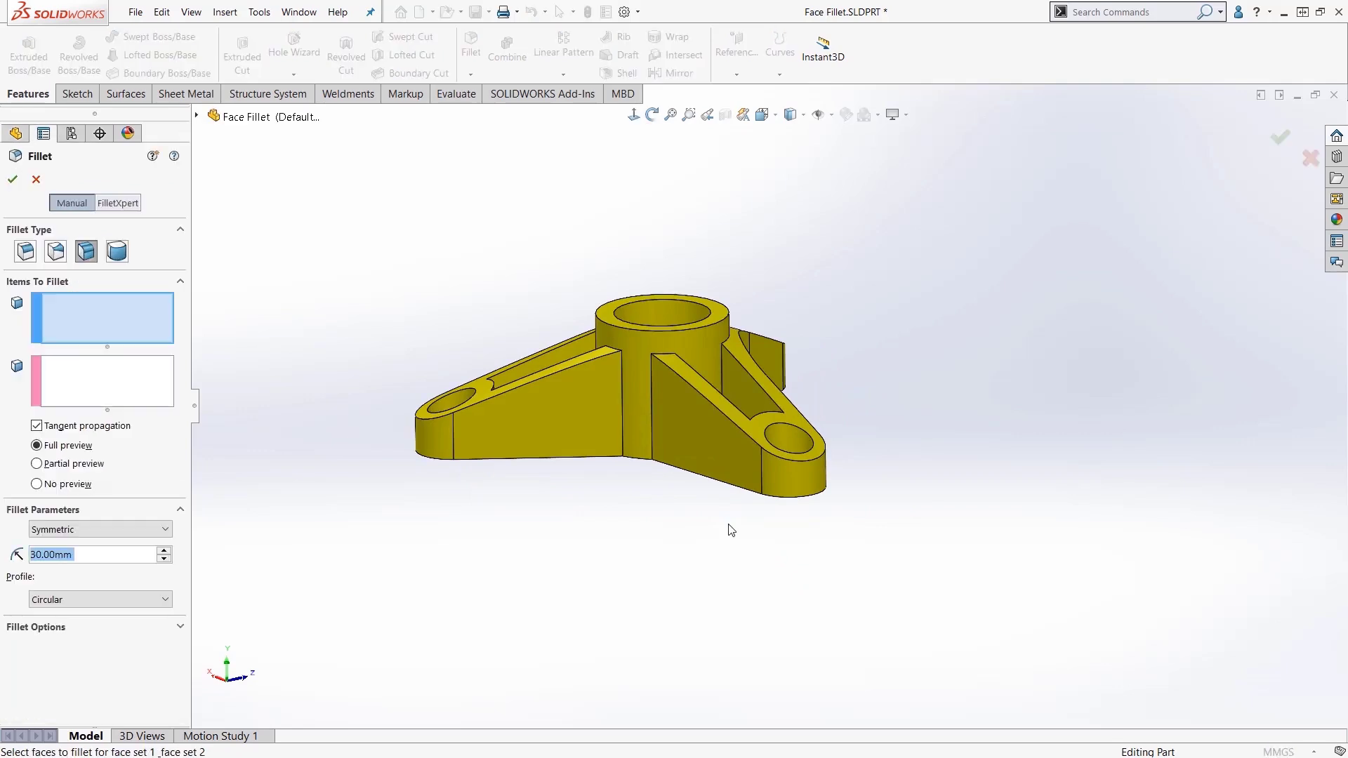
pyautogui.click(551, 425)
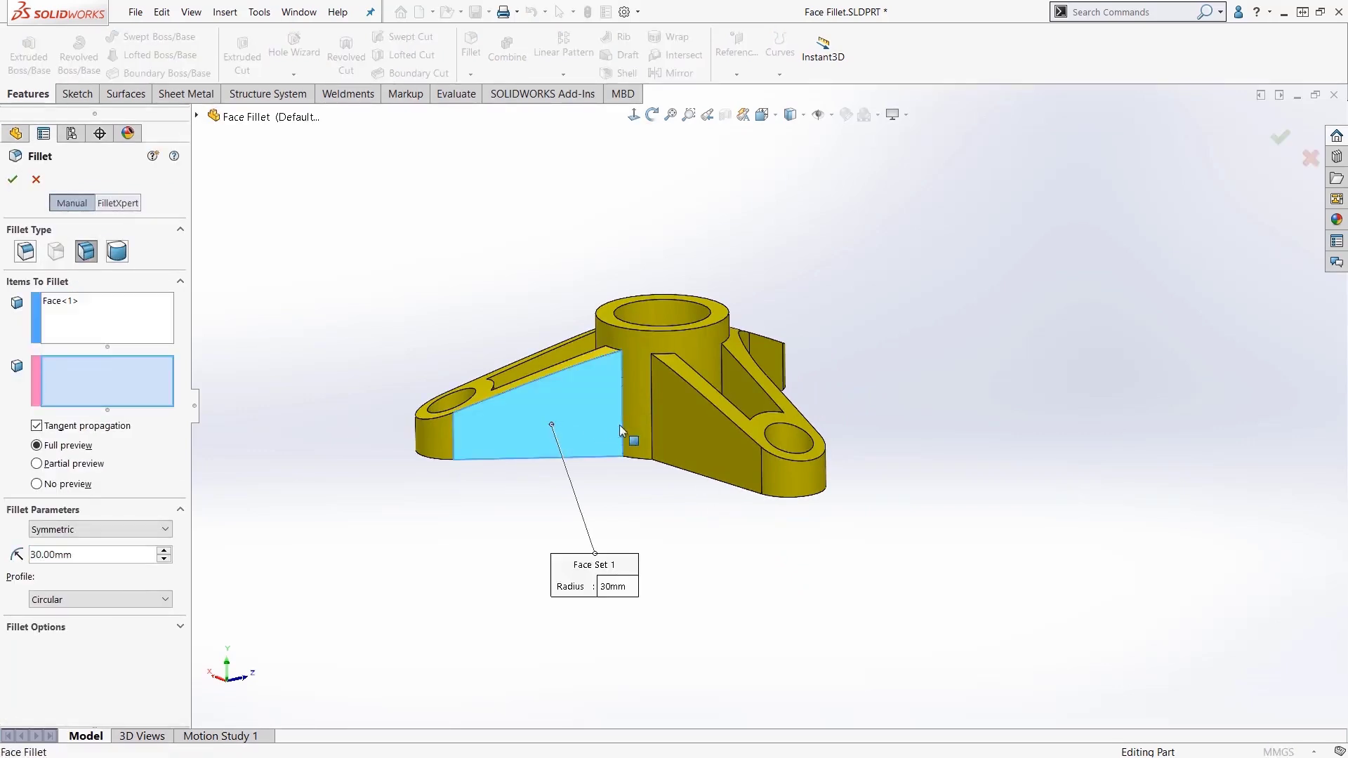
pyautogui.click(695, 440)
pyautogui.press('Return')
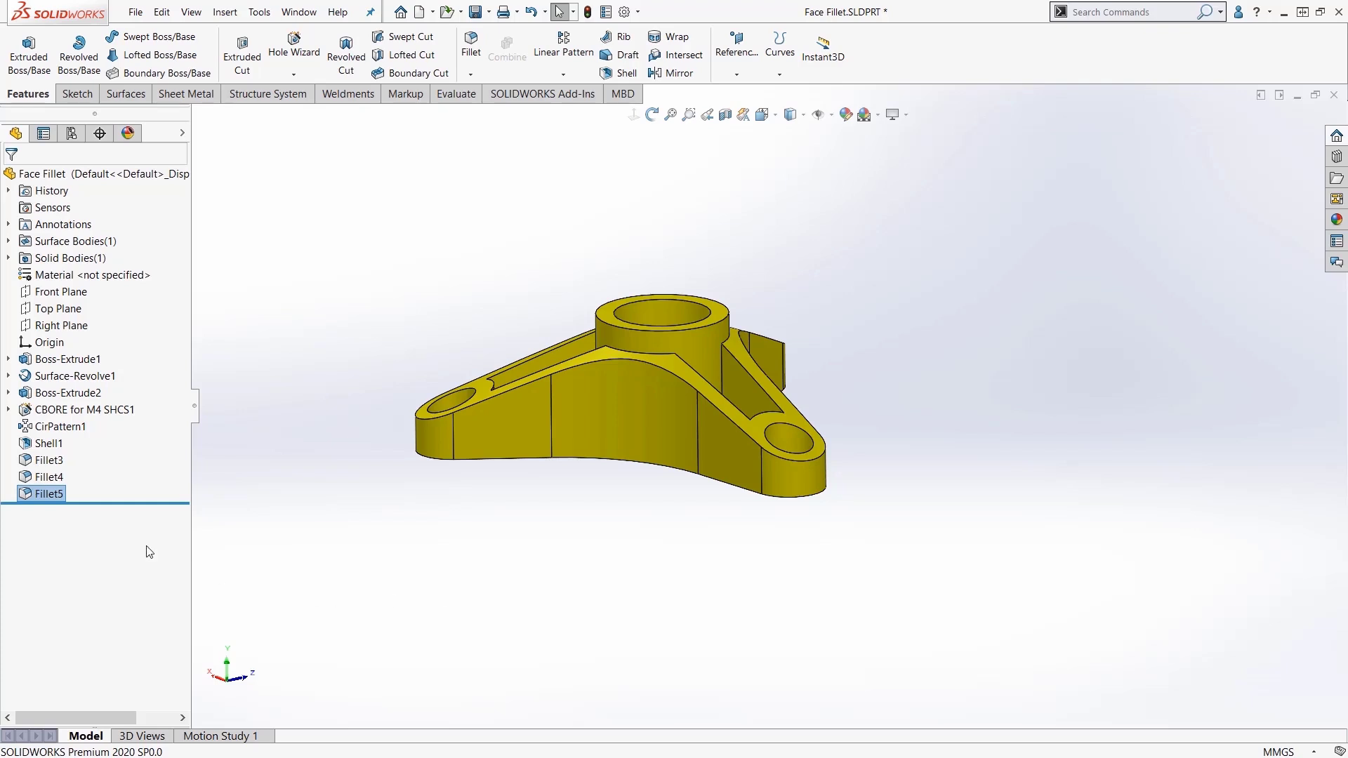
# - Roll back past Fillet5, restore it, and reopen Fillet5 with Edit Feature
pyautogui.moveTo(131, 502); pyautogui.dragTo(131, 485)
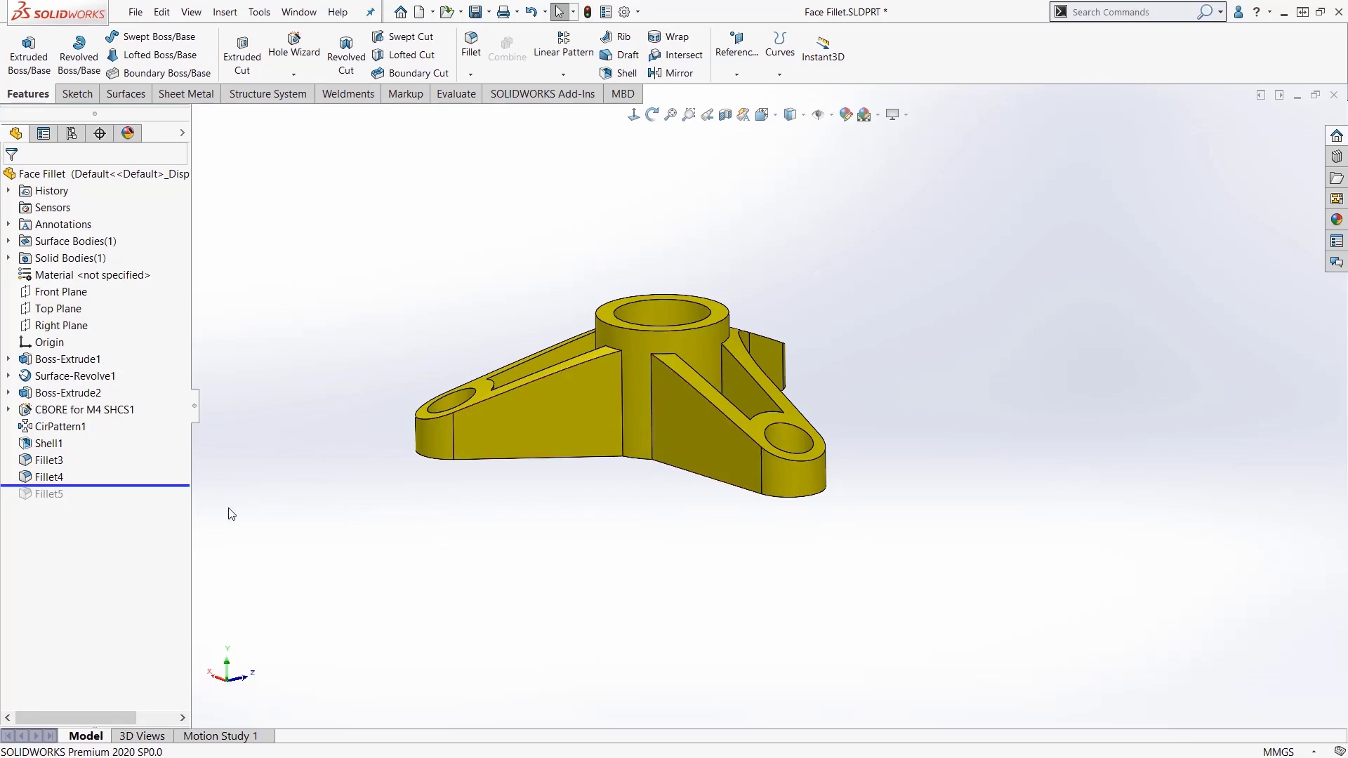
pyautogui.moveTo(167, 486); pyautogui.dragTo(168, 504)
pyautogui.rightClick(40, 495)
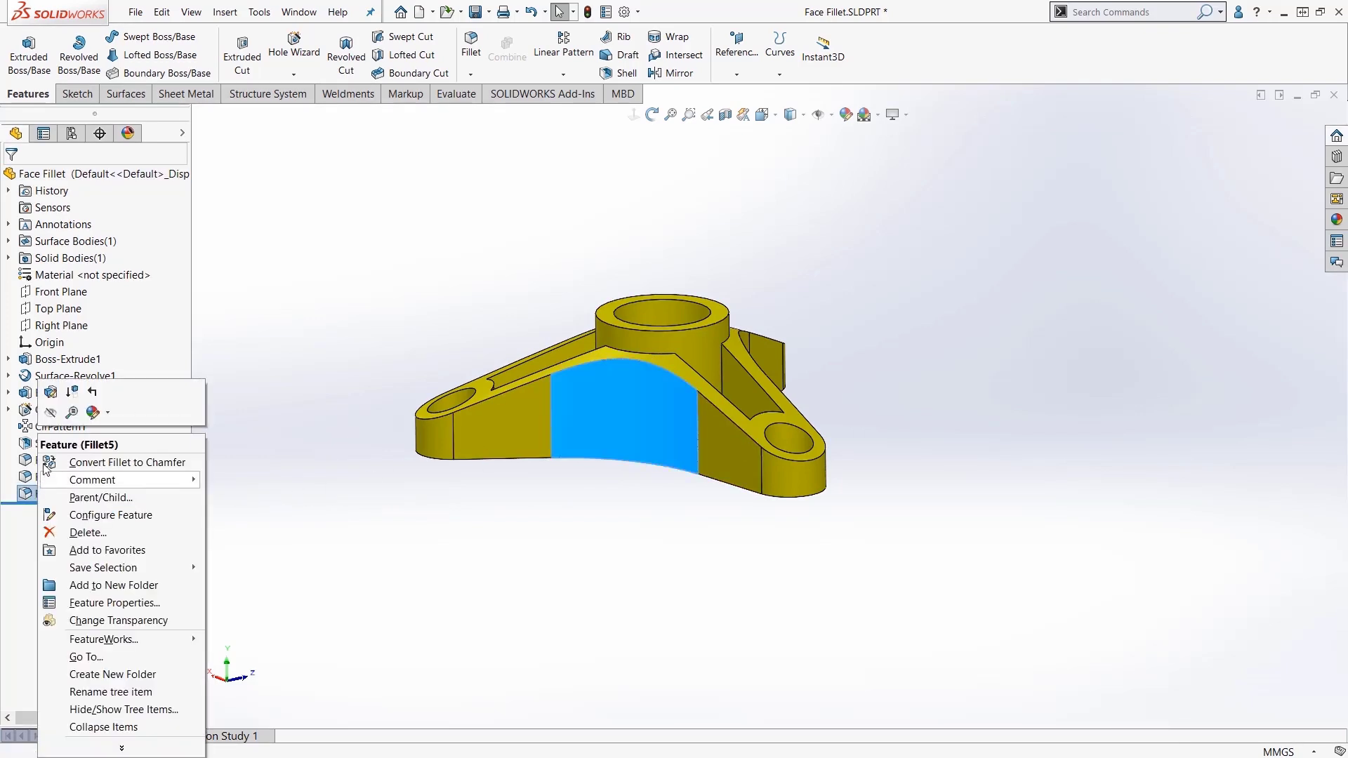
pyautogui.click(43, 392)
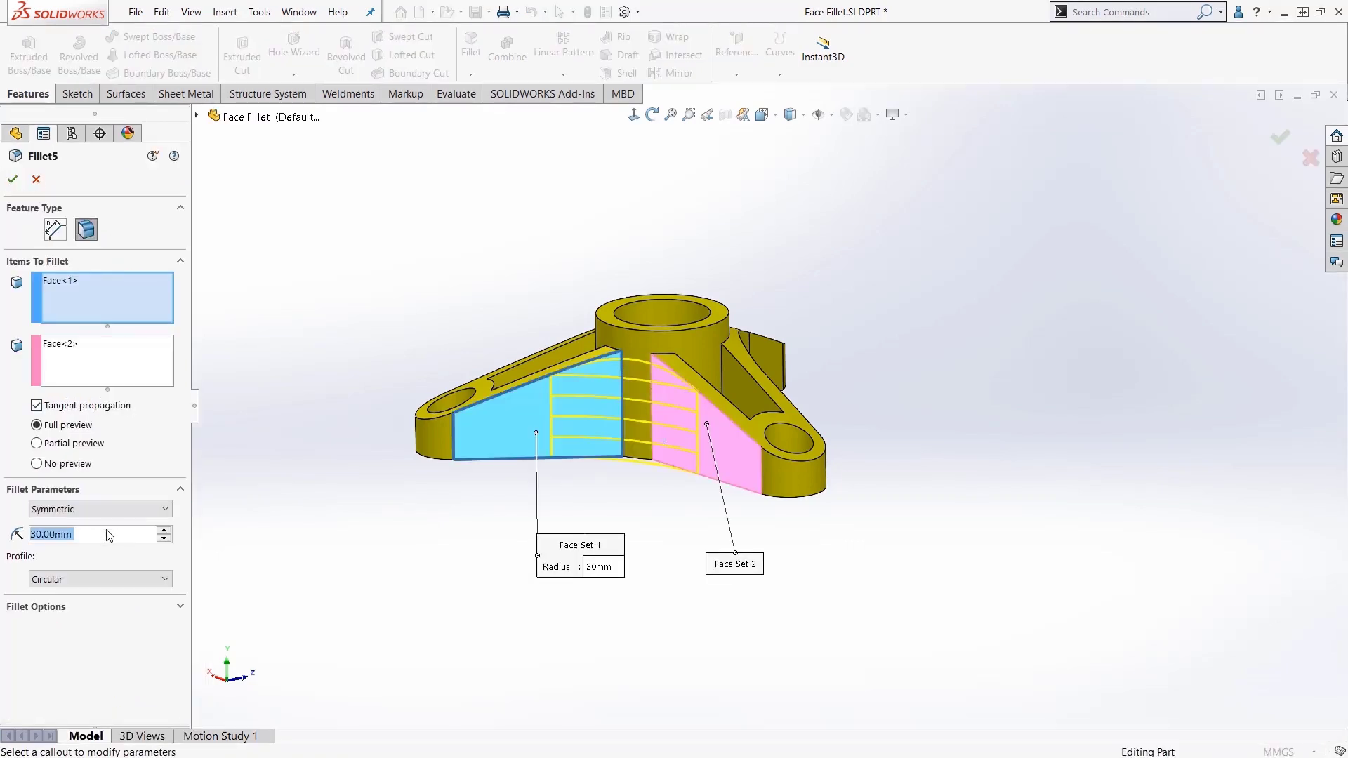